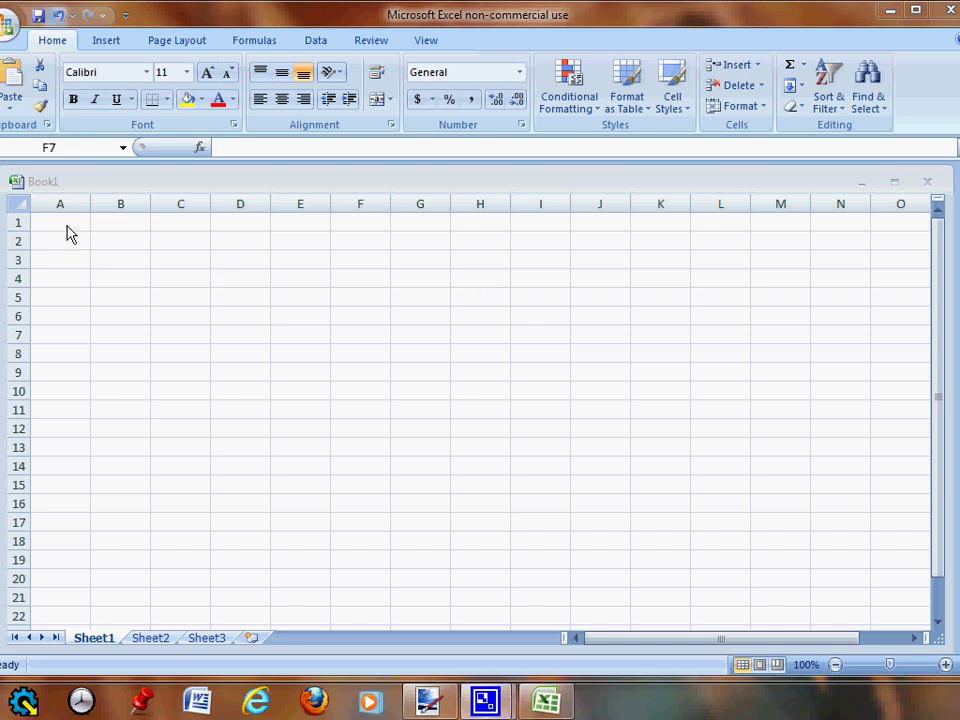
Step: Enter the headings Day 1, Day 2, Day 3 and Day 4 in A1:D1, then start entering 20 in A2
left_click(62, 222)
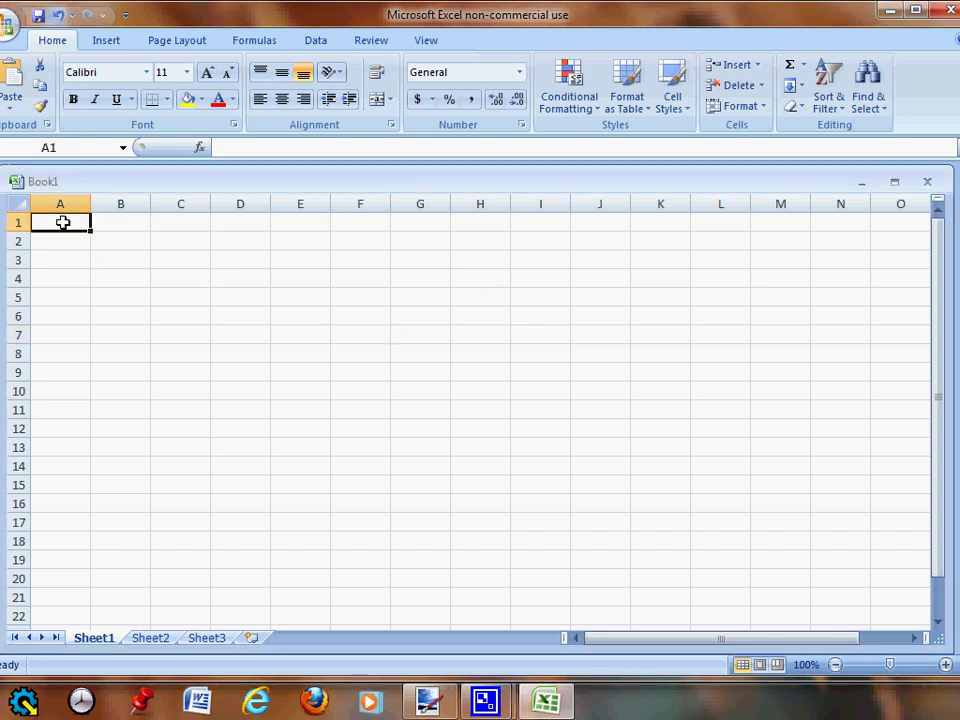
type("Day 1")
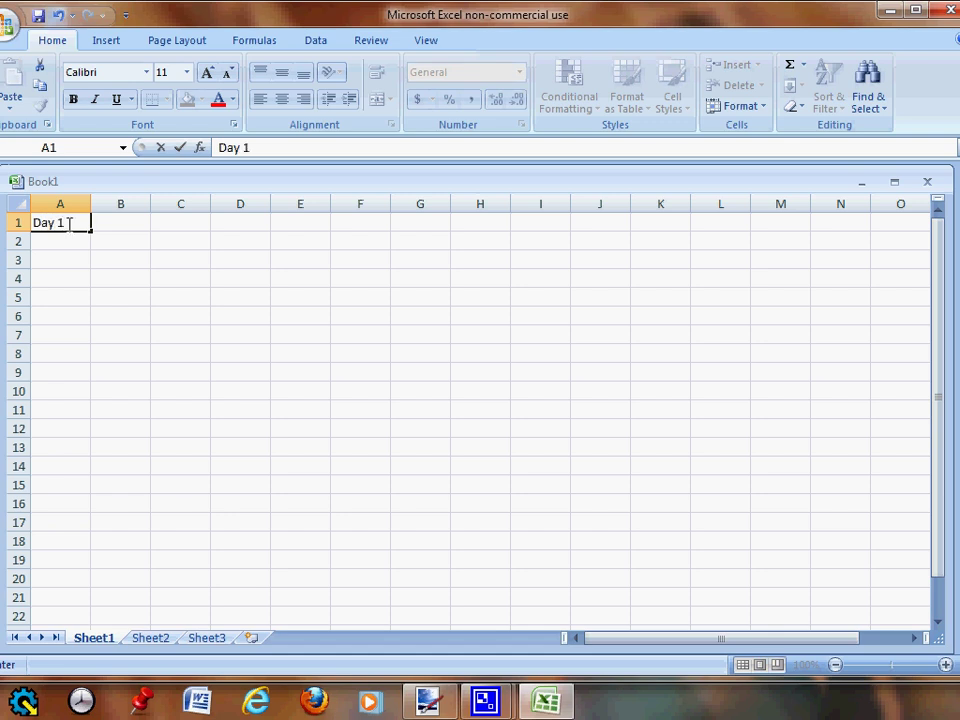
left_click(97, 222)
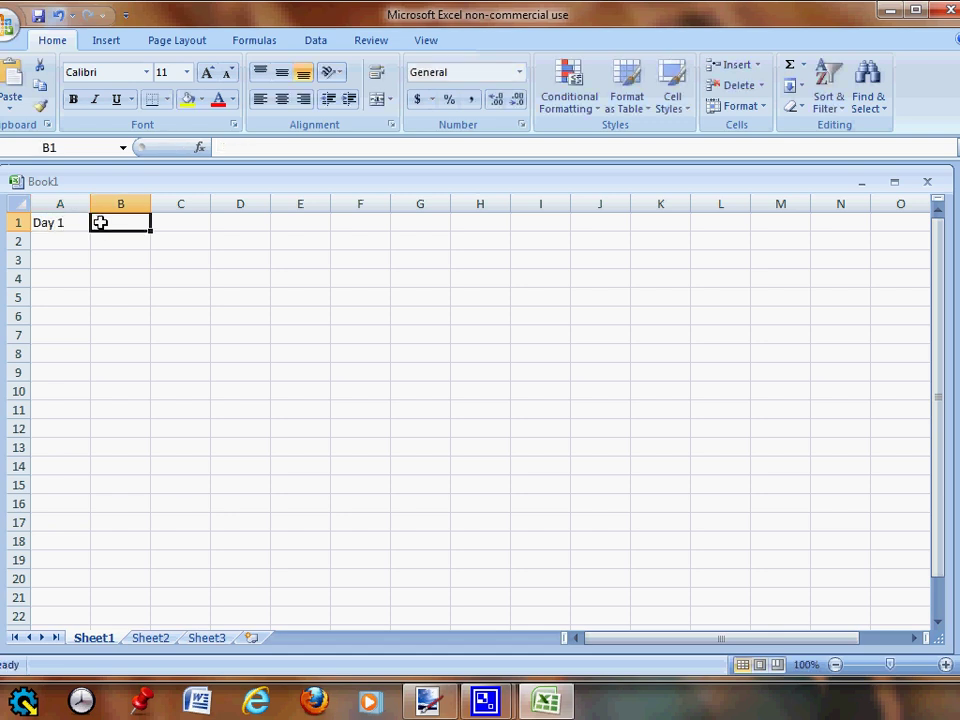
type("Day 2")
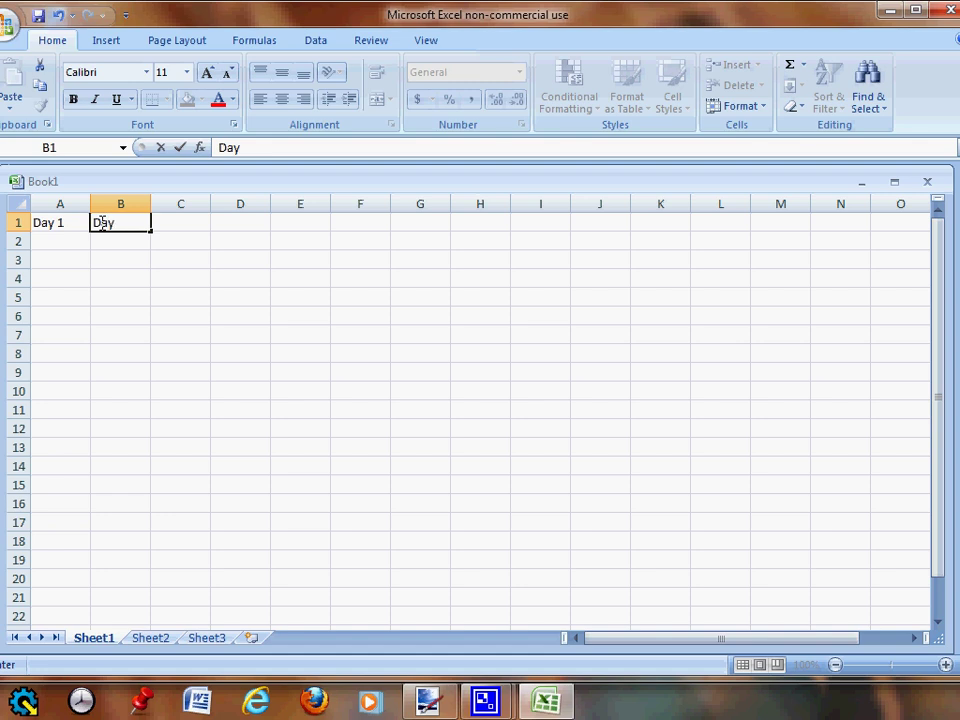
left_click(167, 222)
type("Day 3")
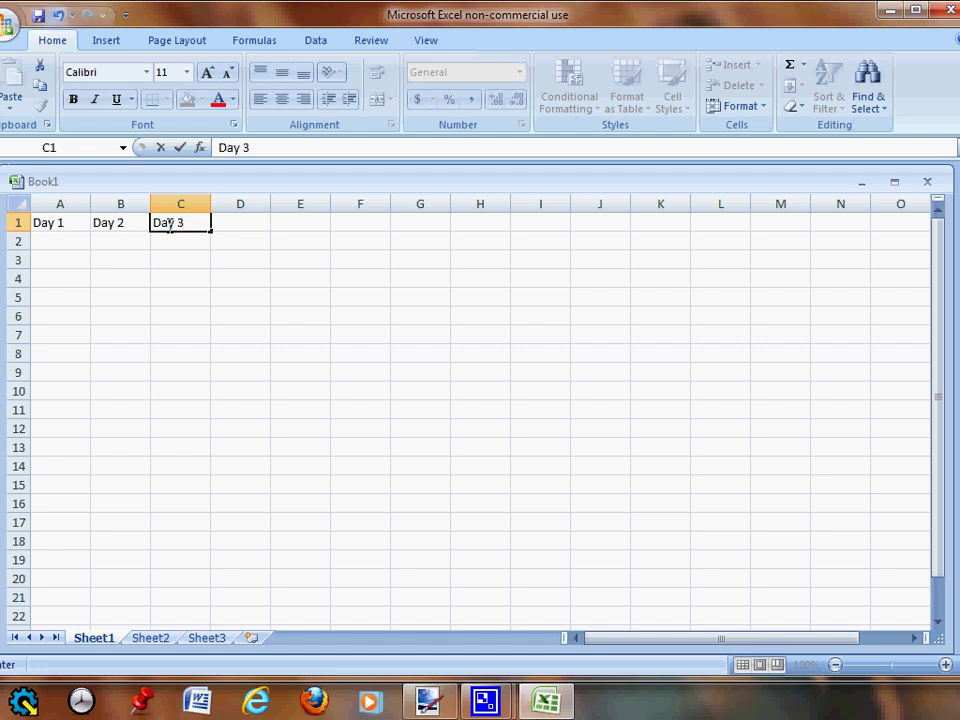
double_click(223, 225)
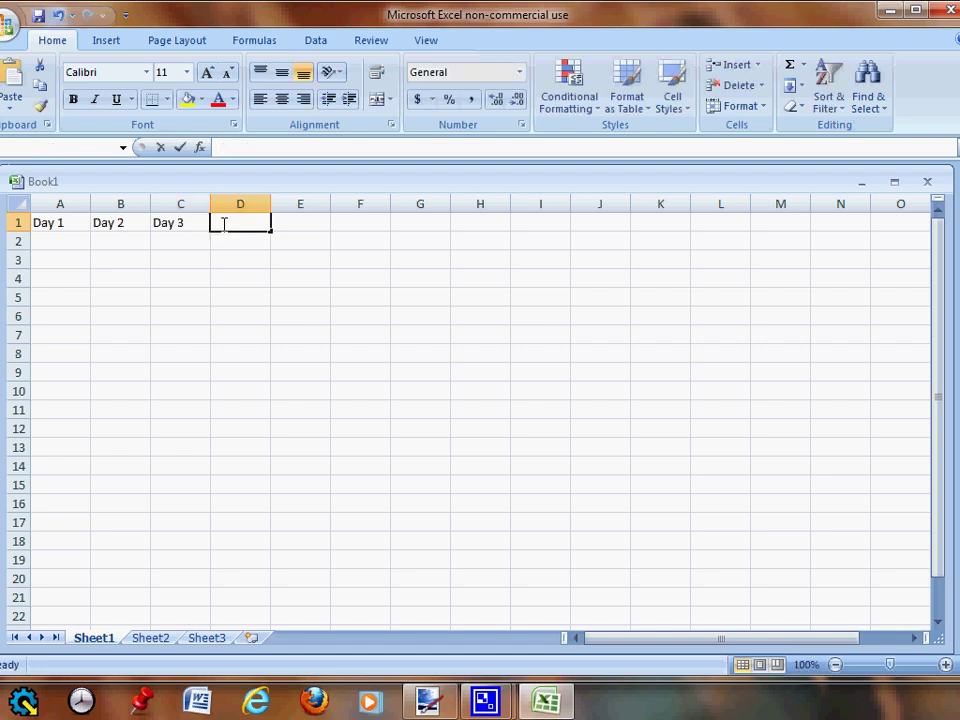
type("Day 4")
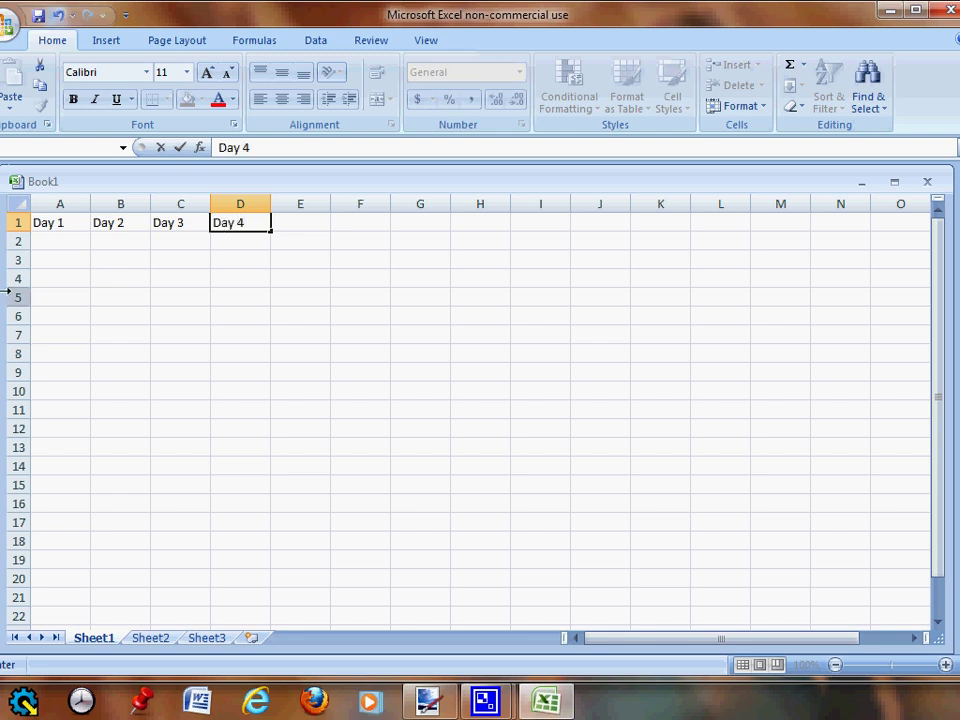
left_click(47, 241)
type("20")
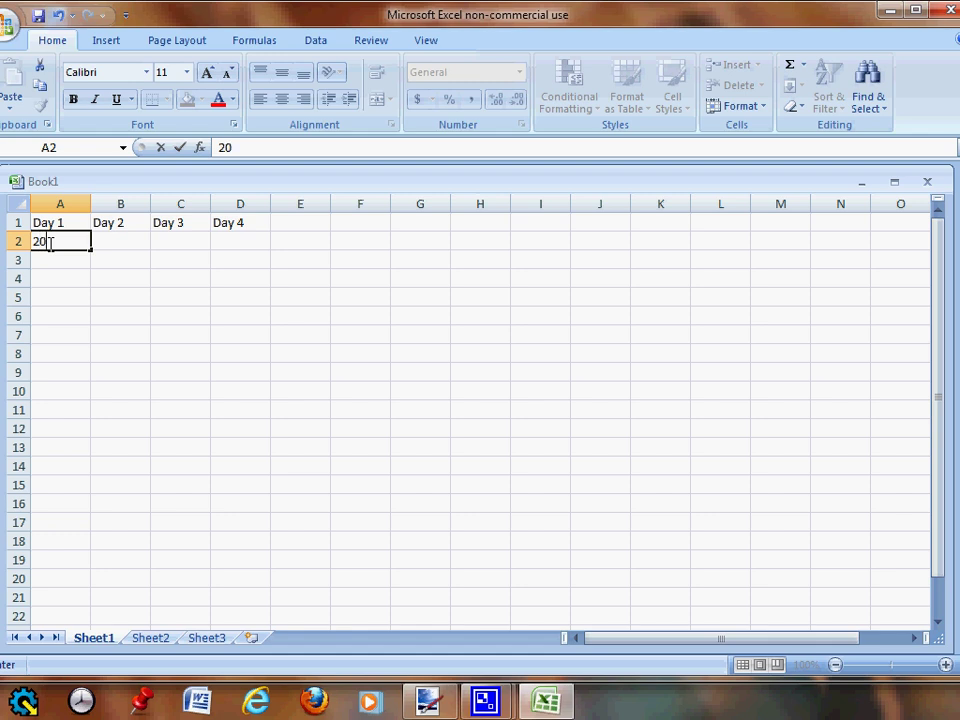
Step: Fill row 2 with the profits 20, 24, 27 and 31 in cells A2 to D2
left_click(92, 247)
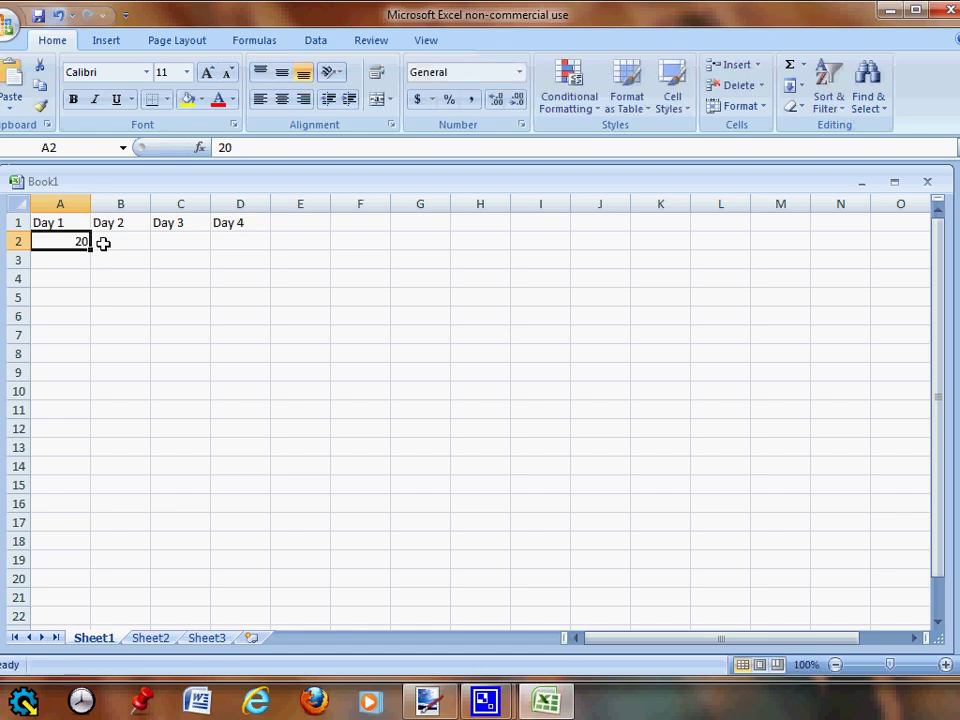
left_click(103, 243)
type("2")
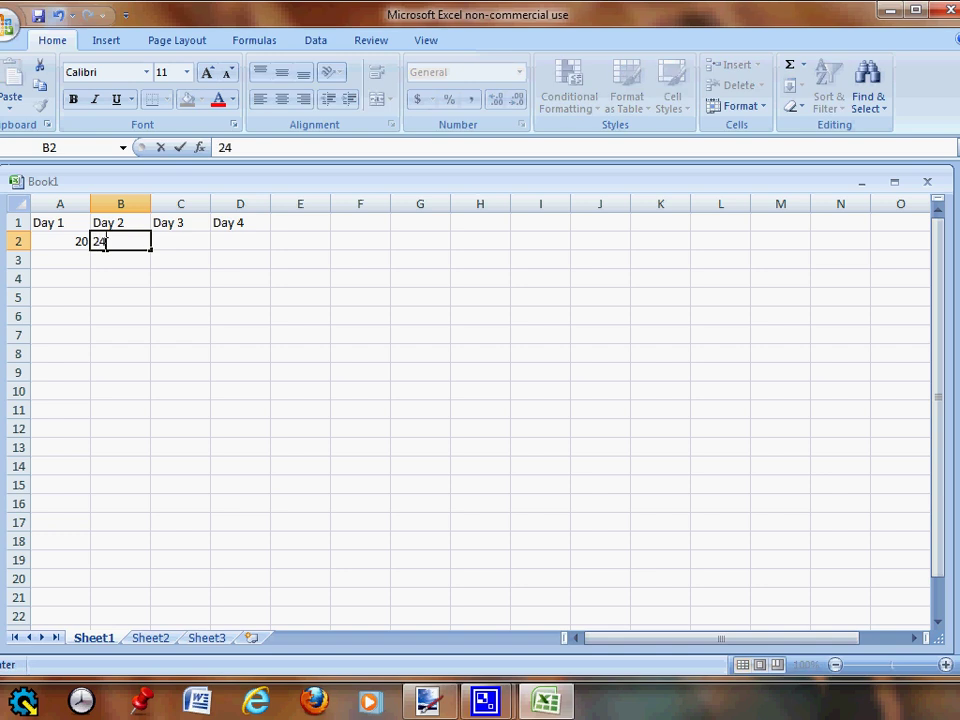
type("4")
left_click(160, 241)
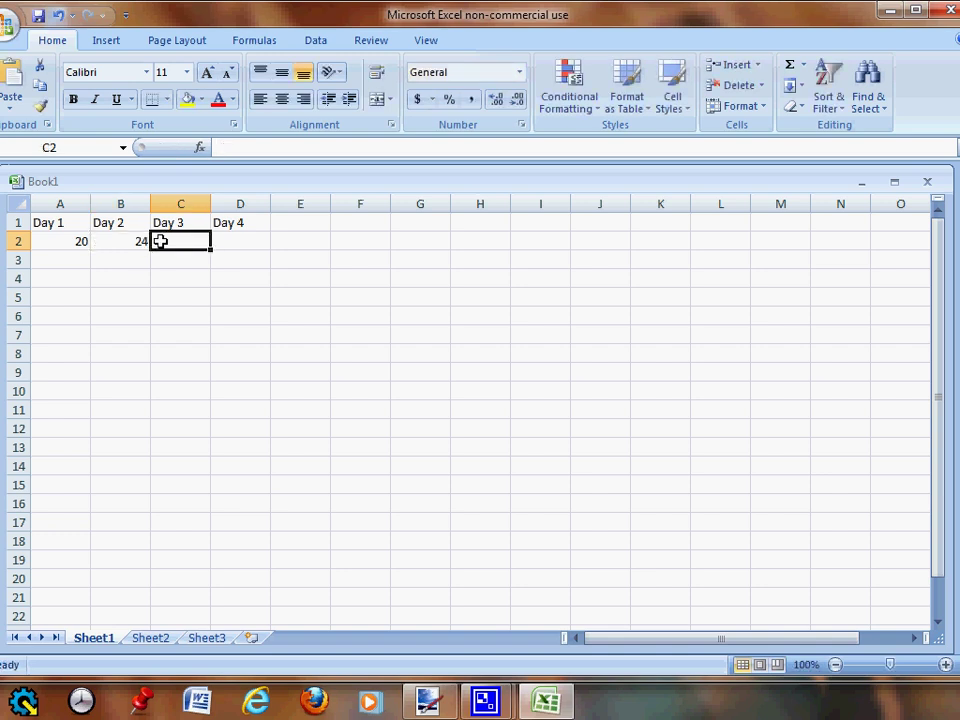
type("27")
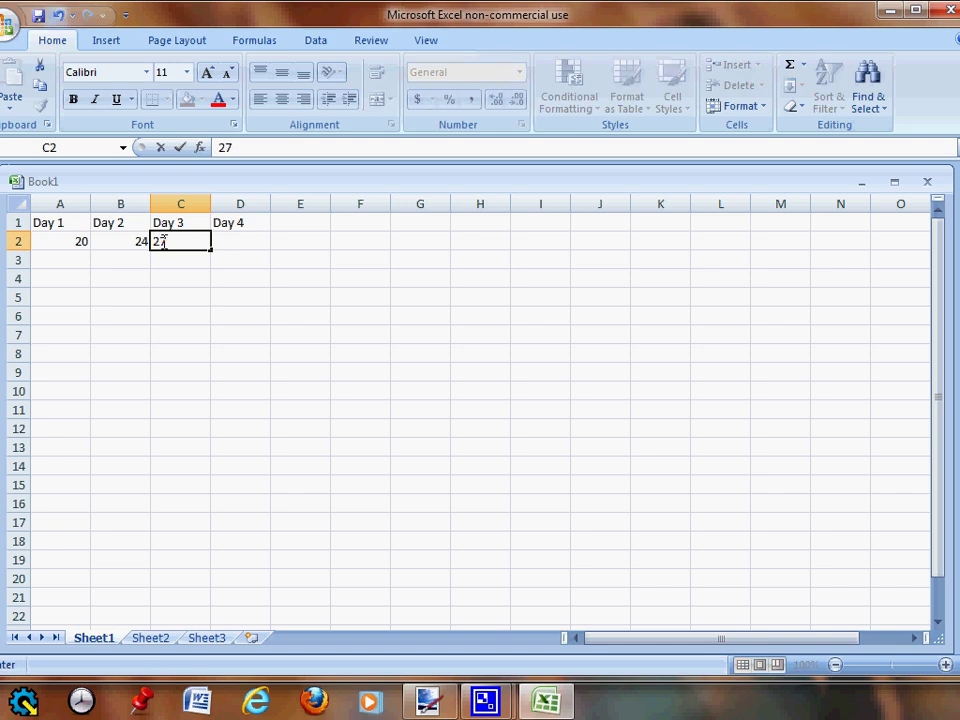
left_click(225, 238)
type("31")
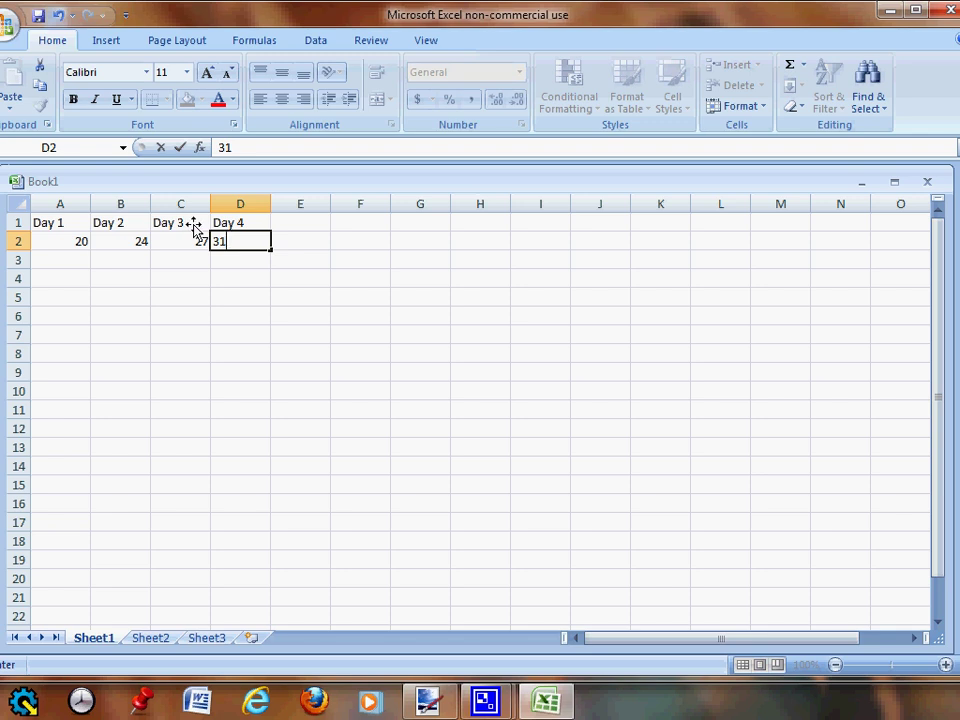
Step: Insert a basic 2-D line chart of the data in A1:D2
left_click_drag(72, 223, 227, 242)
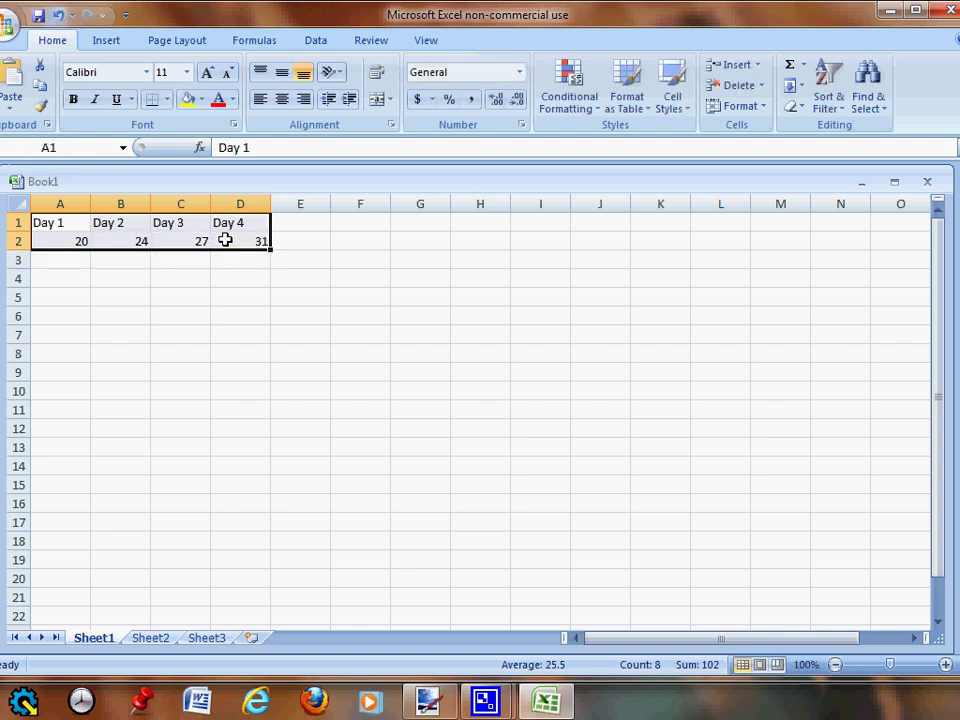
left_click(100, 42)
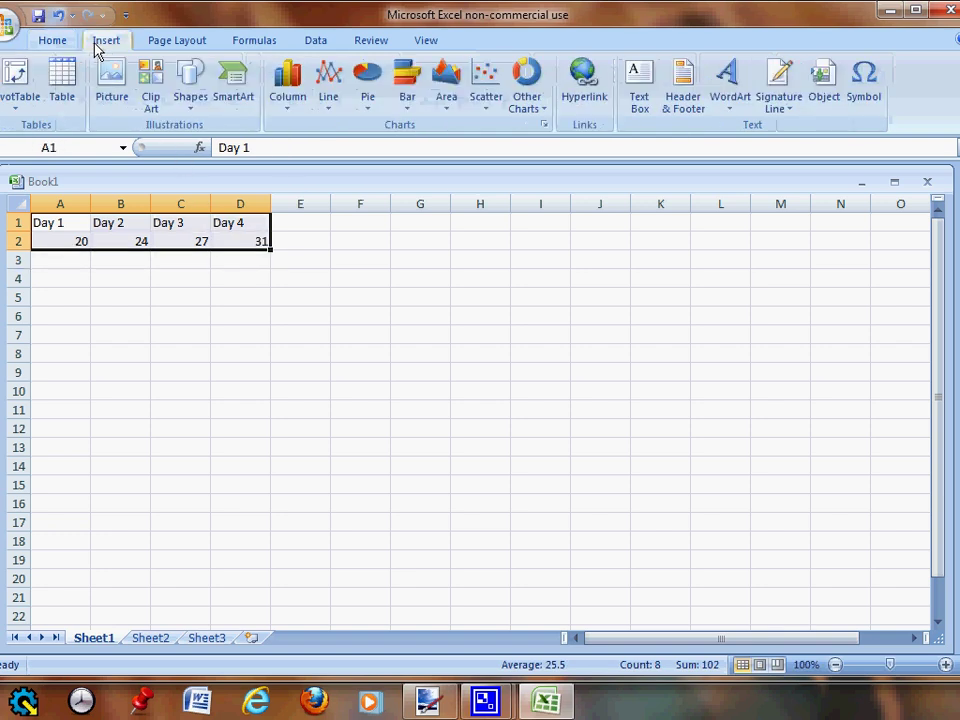
left_click(324, 86)
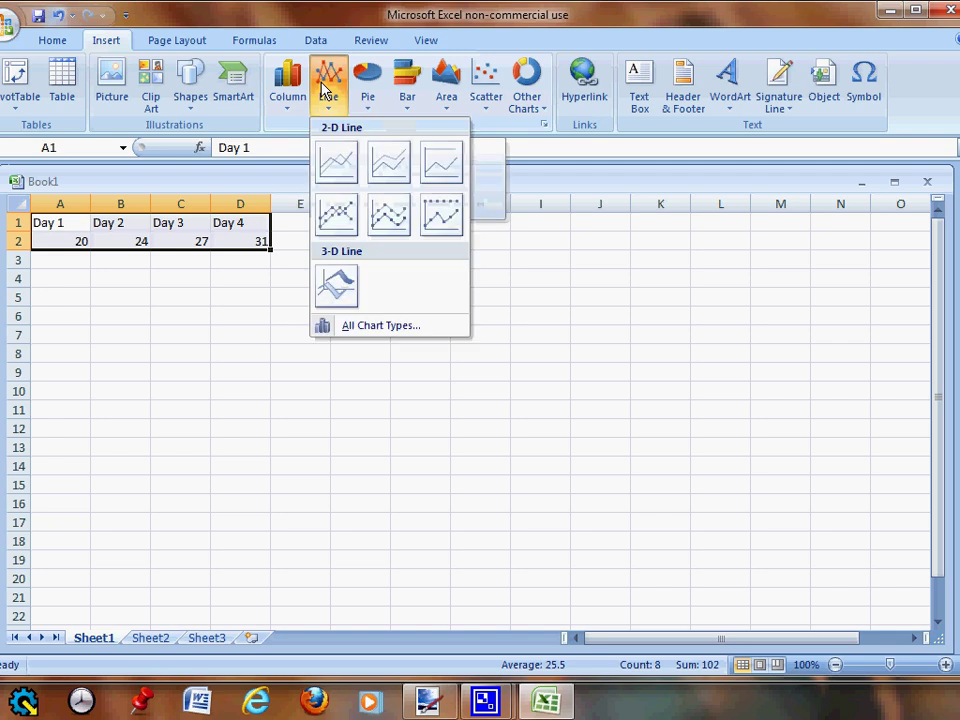
left_click(329, 146)
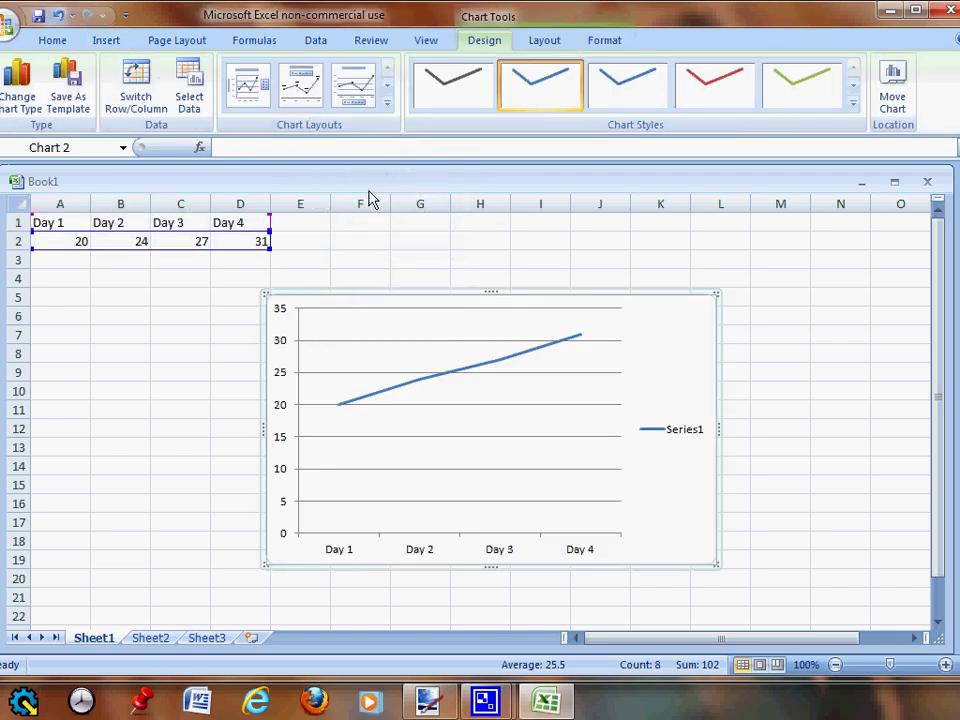
left_click(549, 45)
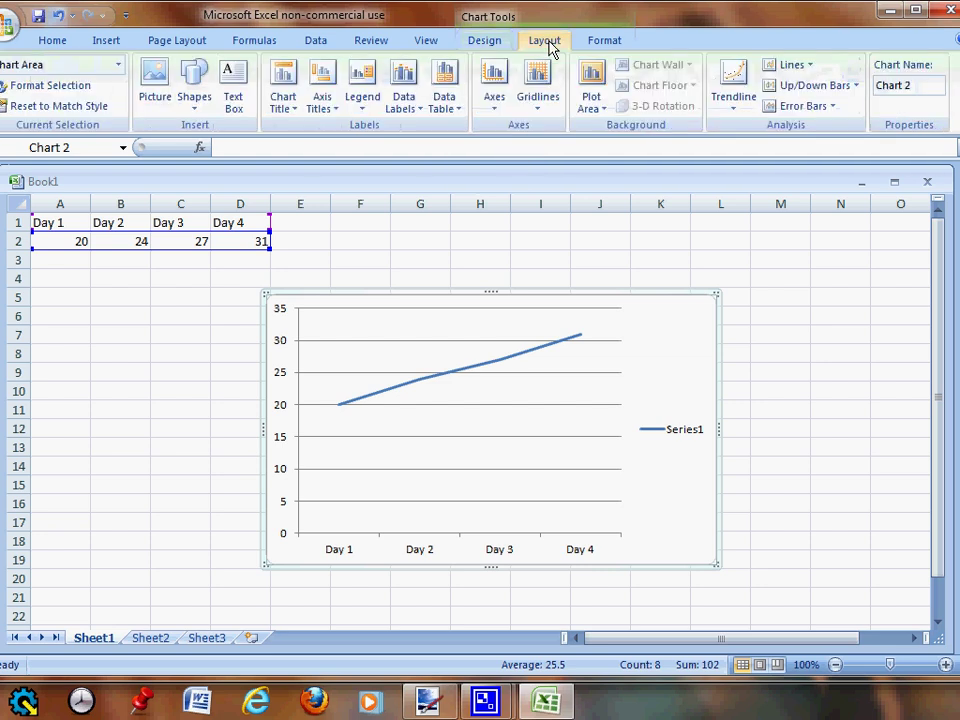
Step: Add the chart title 'Profits From Lemonade Stand' above the chart
left_click(283, 96)
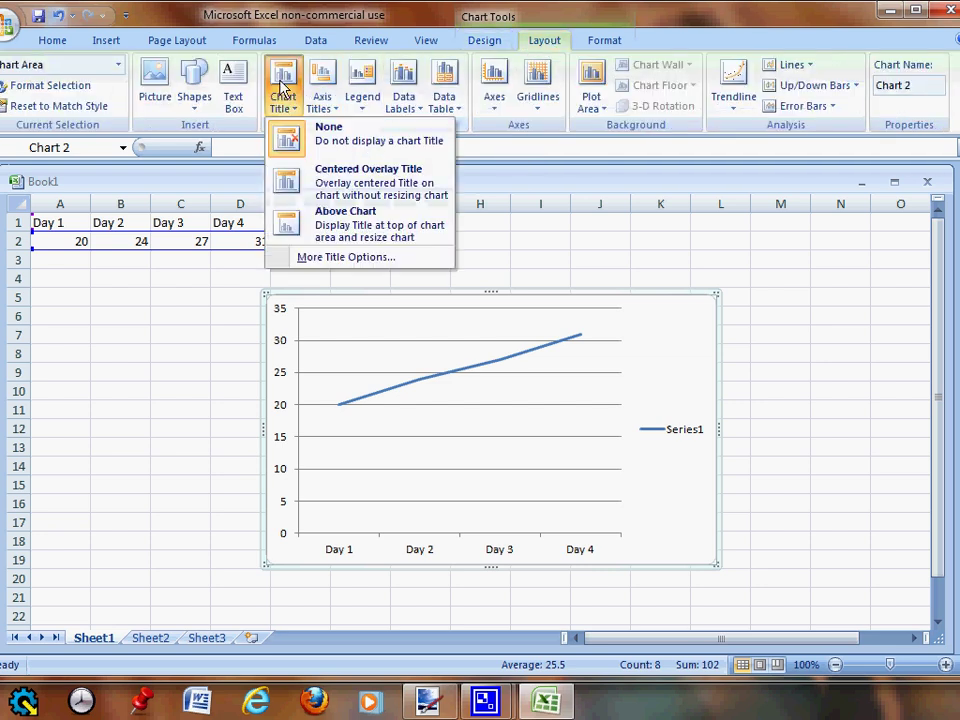
left_click(338, 218)
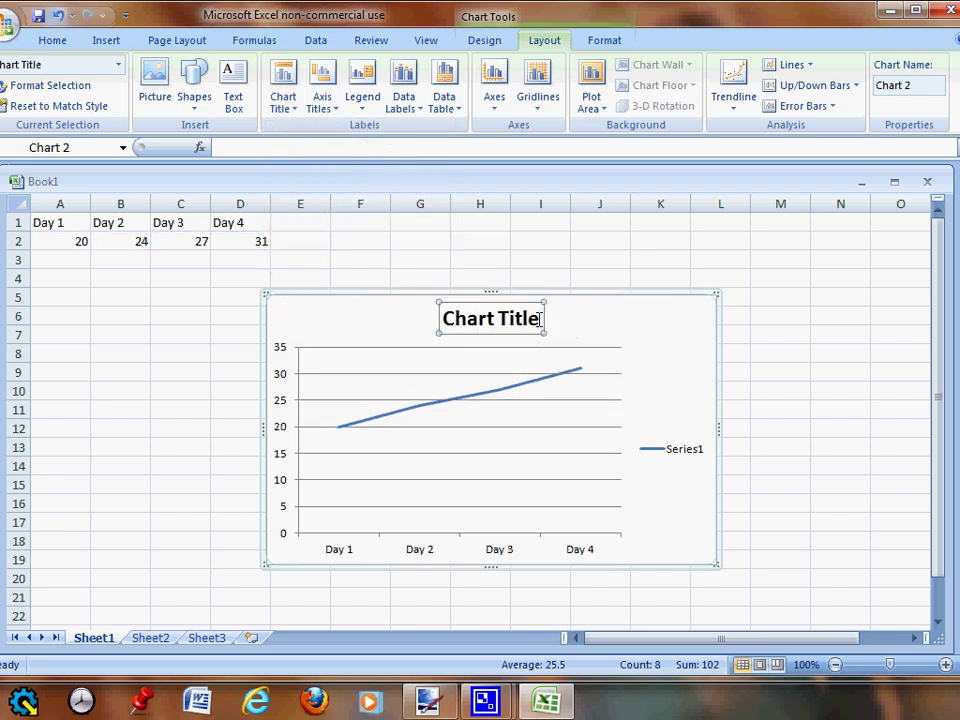
key("BackSpace")
key("BackSpace")
key("BackSpace")
key("BackSpace")
key("BackSpace")
key("BackSpace")
key("BackSpace")
key("BackSpace")
key("BackSpace")
key("BackSpace")
key("BackSpace")
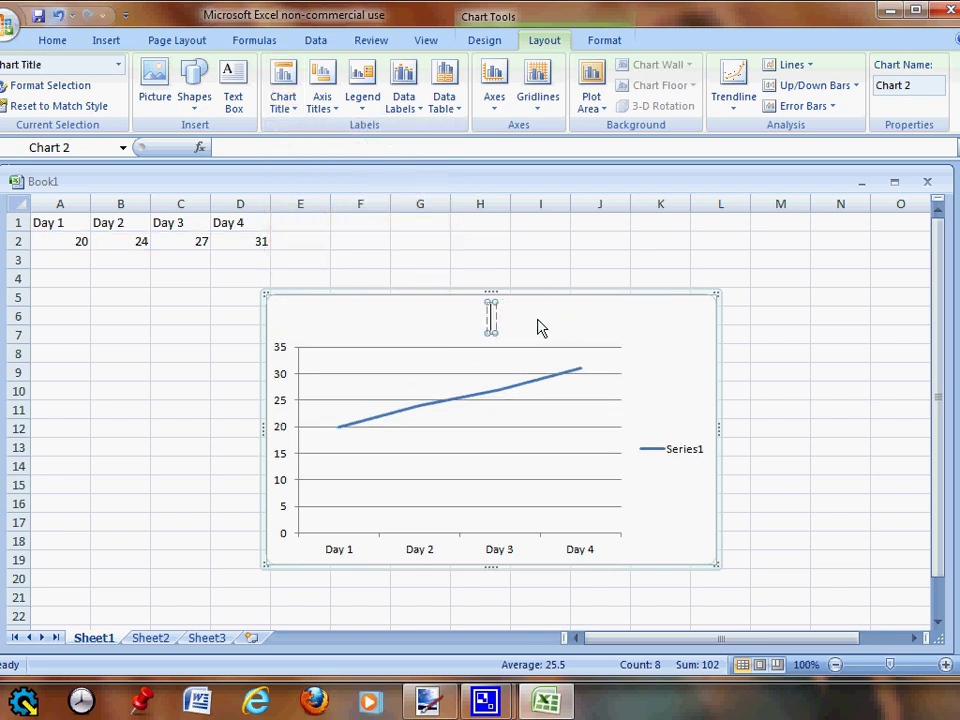
type("Pro")
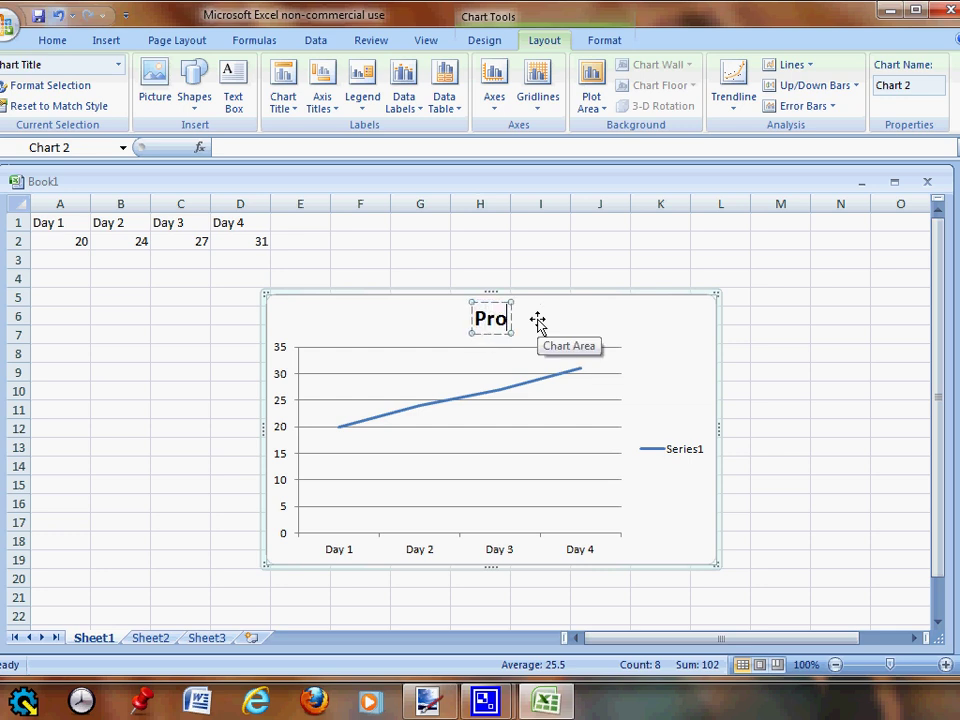
type("fits")
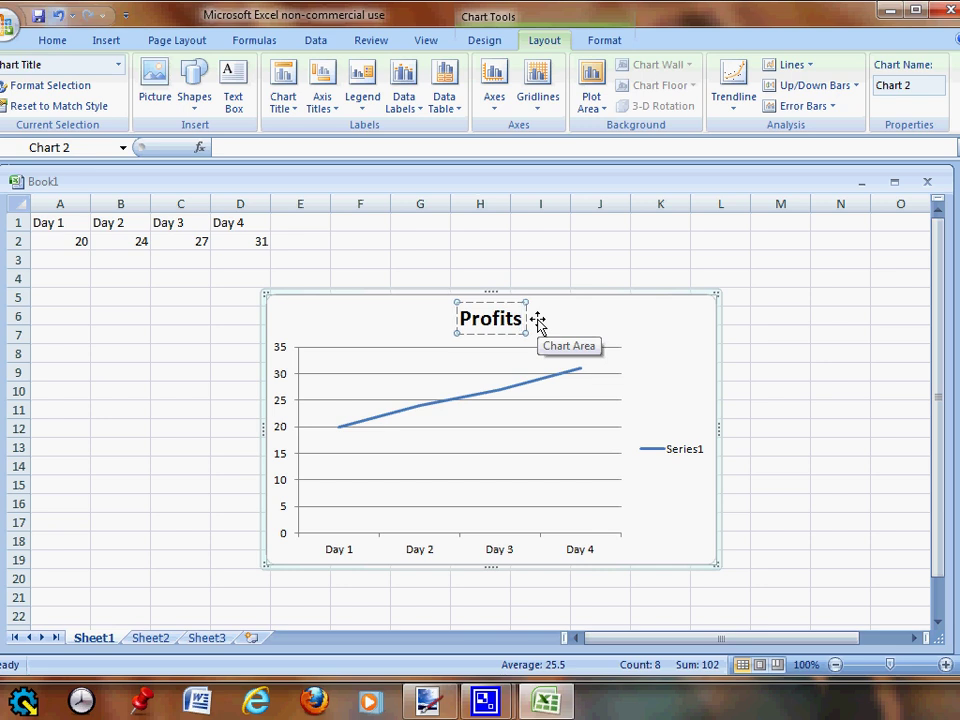
type(" From")
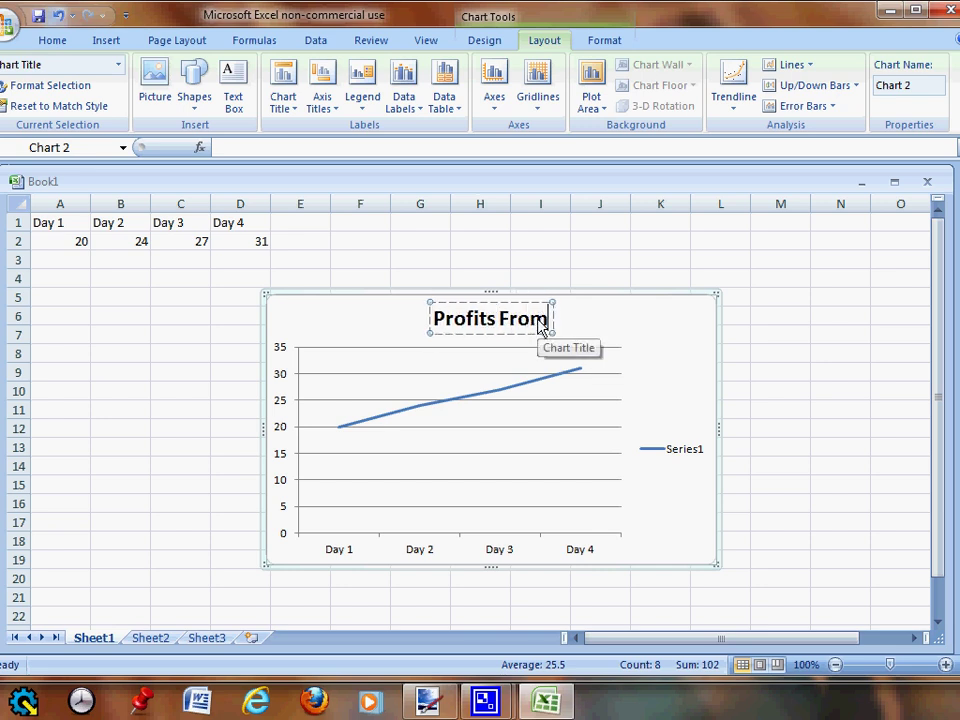
type(" L")
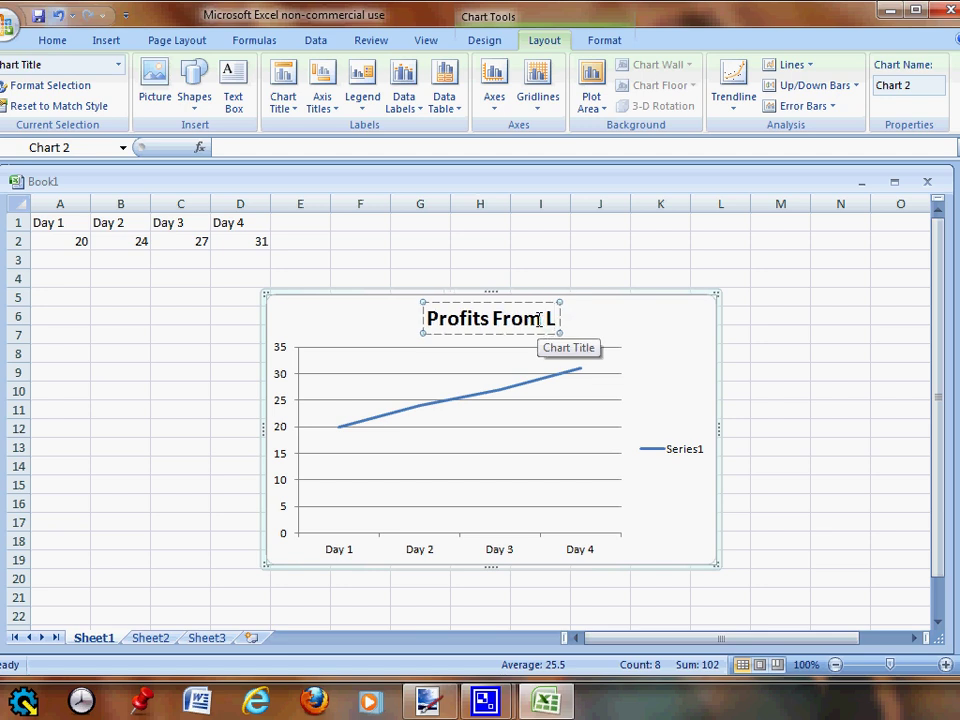
type("emonade")
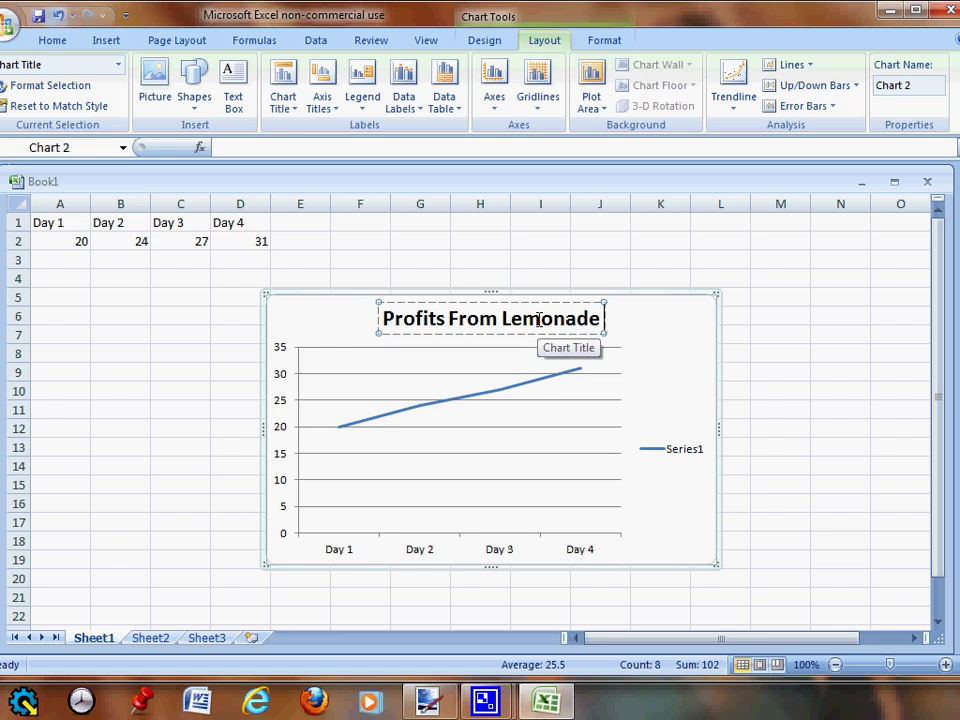
type(" Stand")
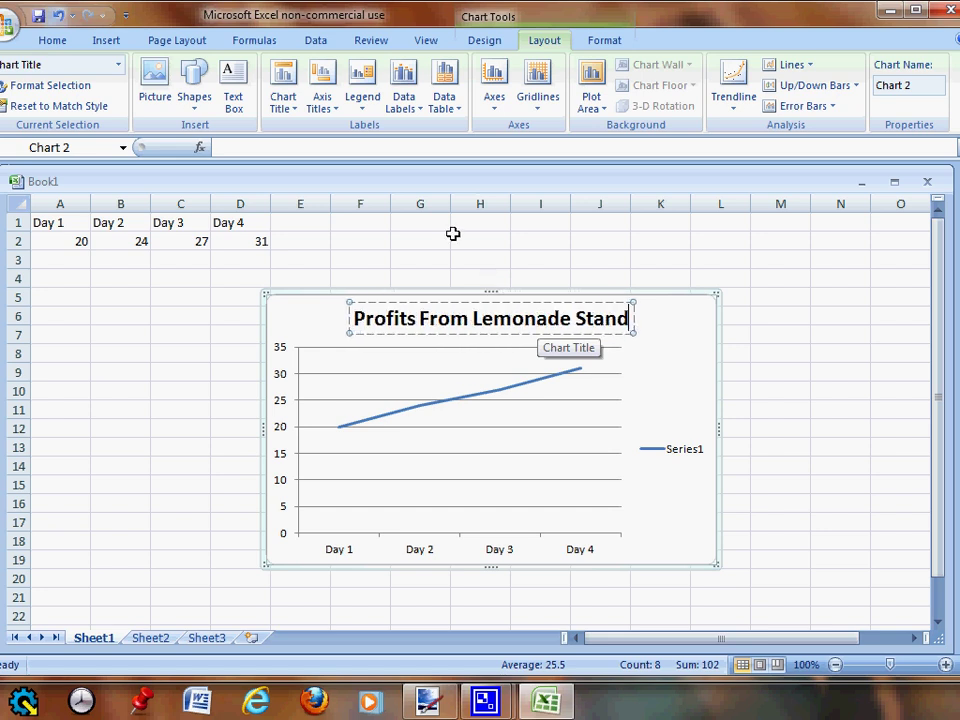
left_click(322, 104)
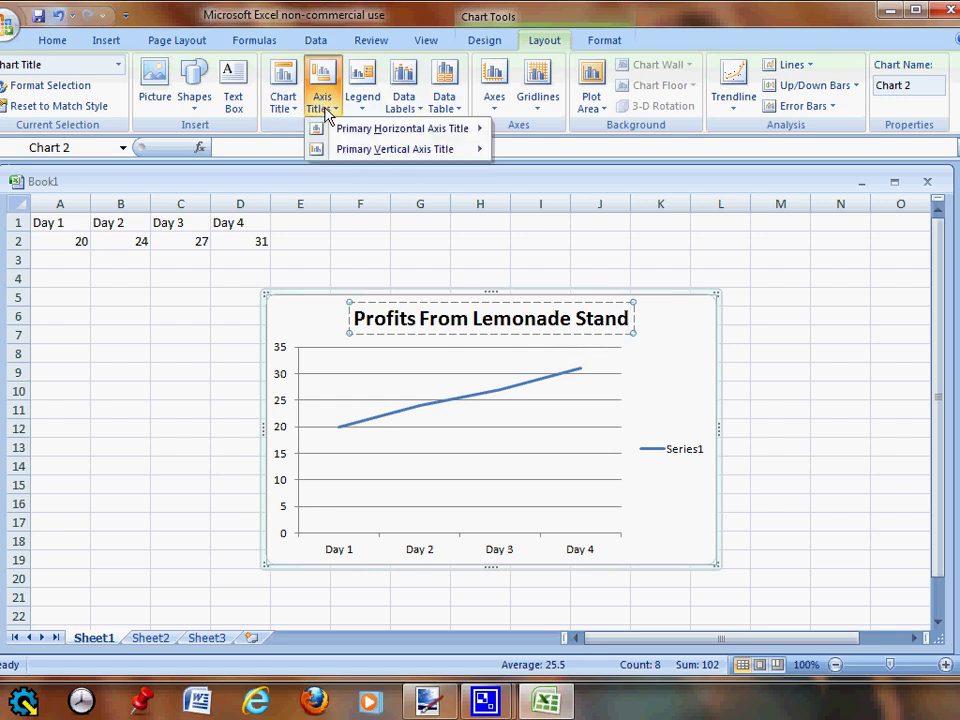
Step: Add a horizontal axis title below the axis reading 'Day Number', fixing the typo
mouse_move(340, 131)
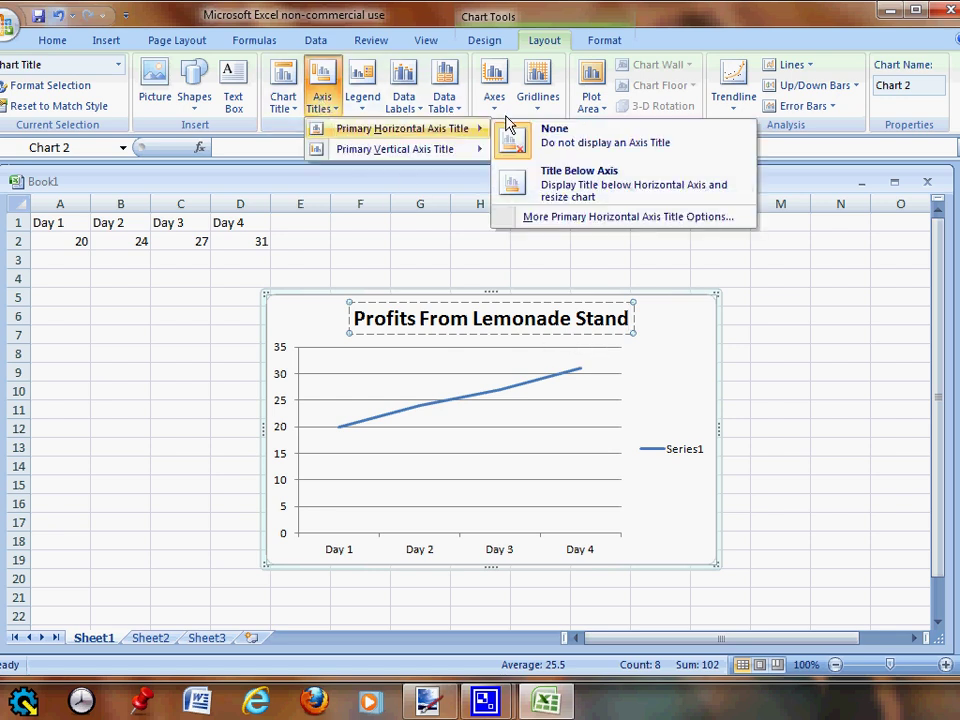
left_click(601, 195)
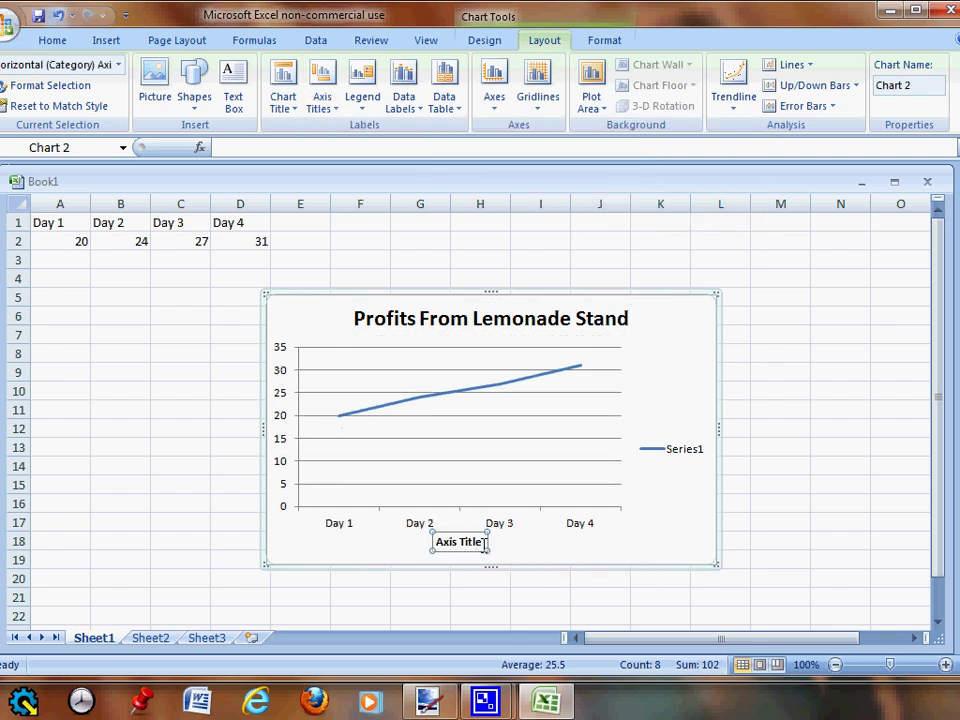
key("BackSpace")
key("BackSpace")
key("BackSpace")
key("BackSpace")
key("BackSpace")
key("BackSpace")
key("BackSpace")
key("BackSpace")
key("BackSpace")
key("BackSpace")
type("Day")
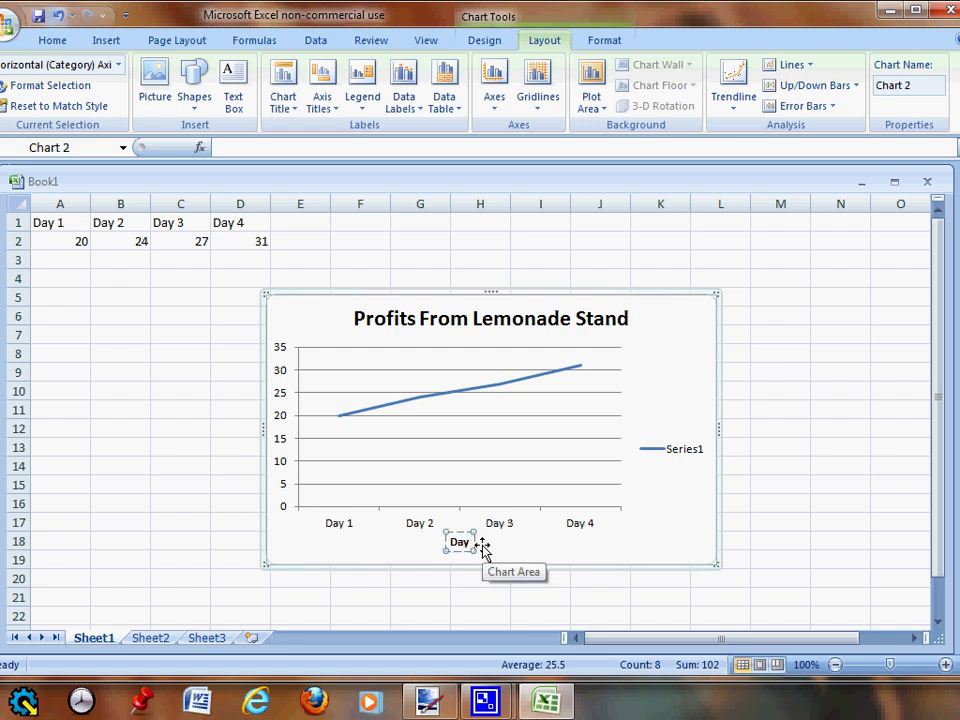
type(" N ")
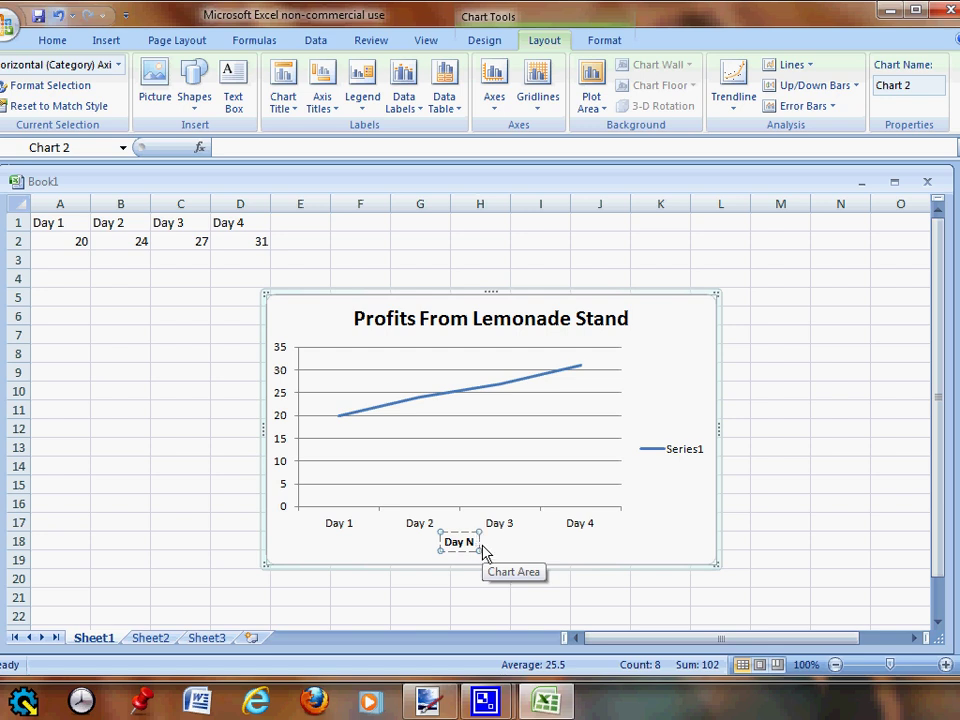
type("umb")
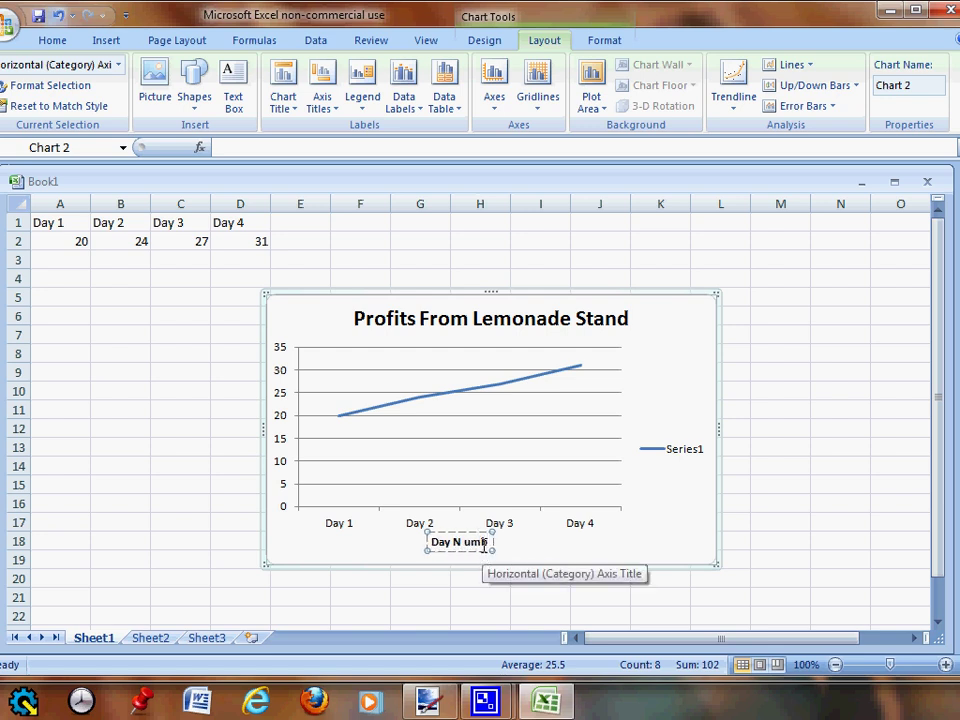
key("BackSpace")
key("BackSpace")
type("umber")
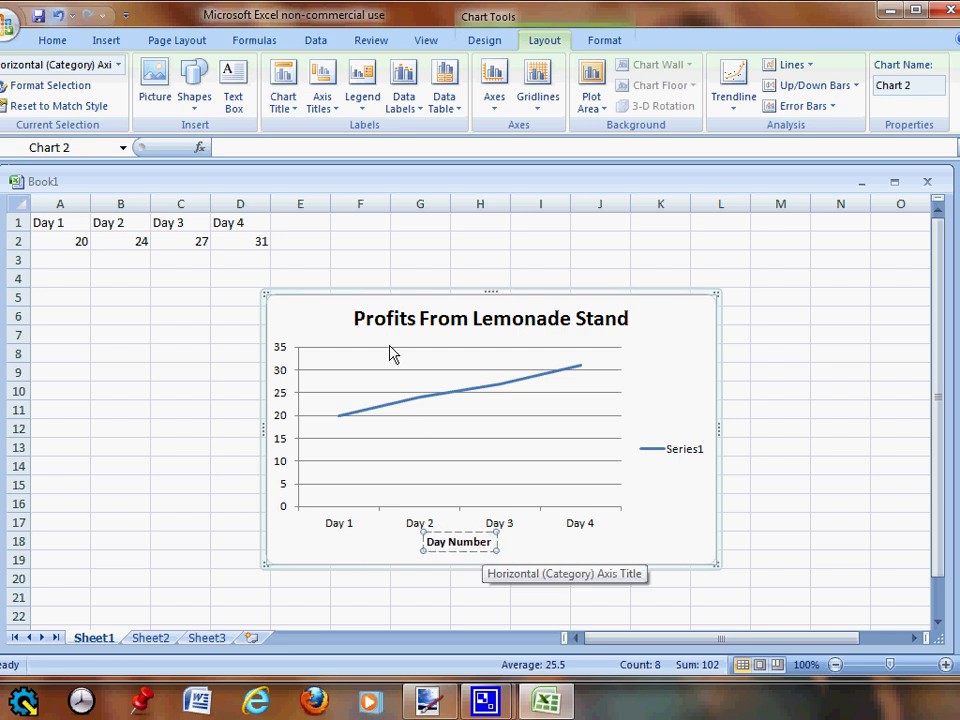
left_click(320, 100)
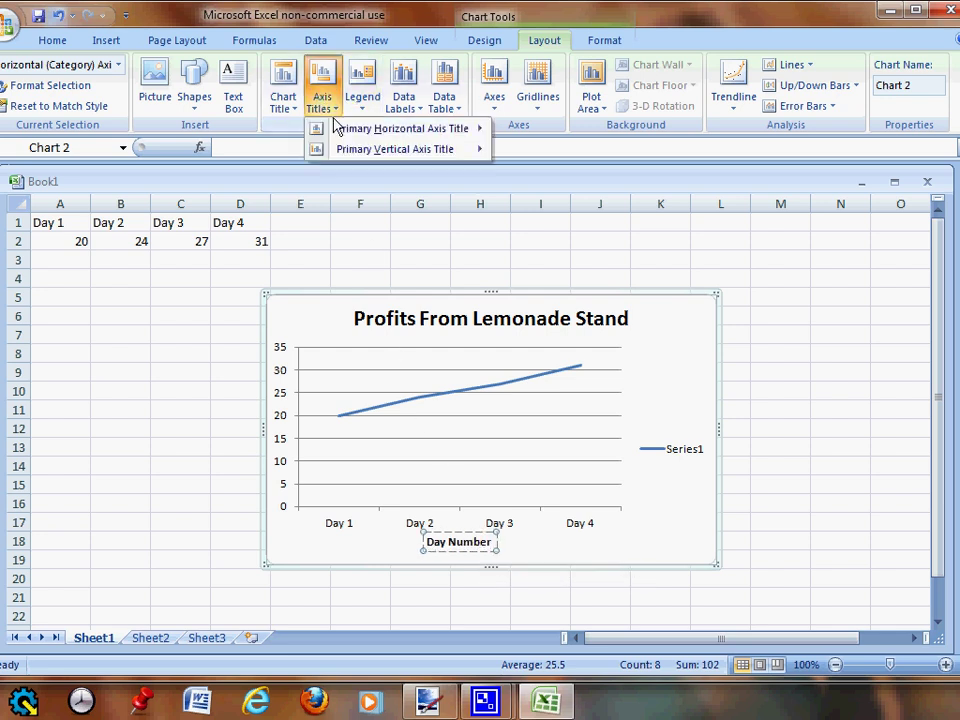
Step: Add a rotated vertical axis title reading 'Dollars'
mouse_move(357, 150)
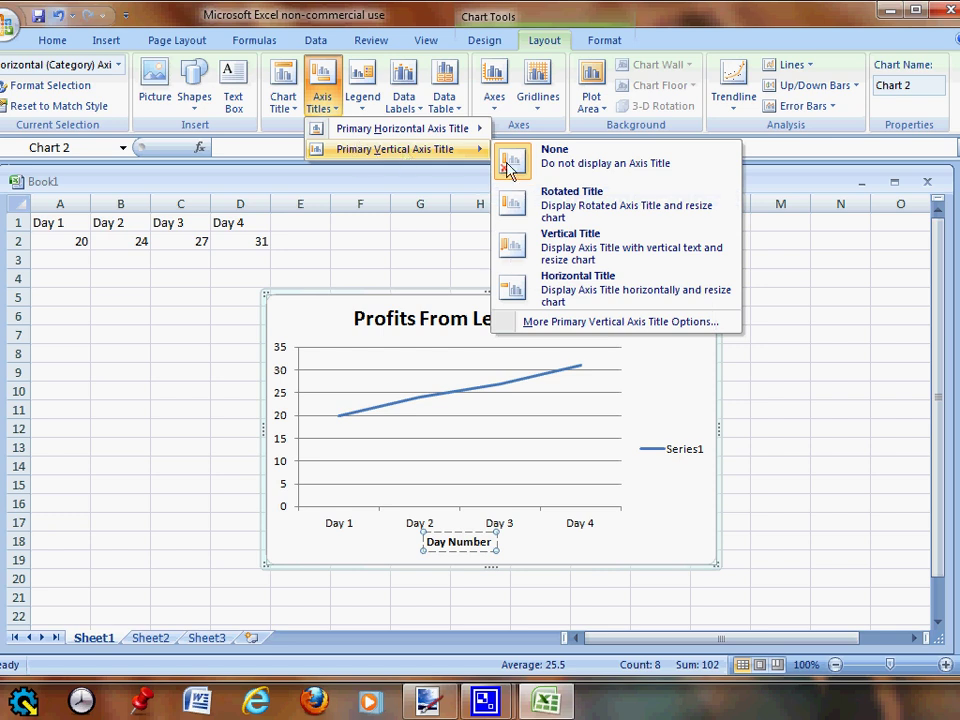
left_click(587, 193)
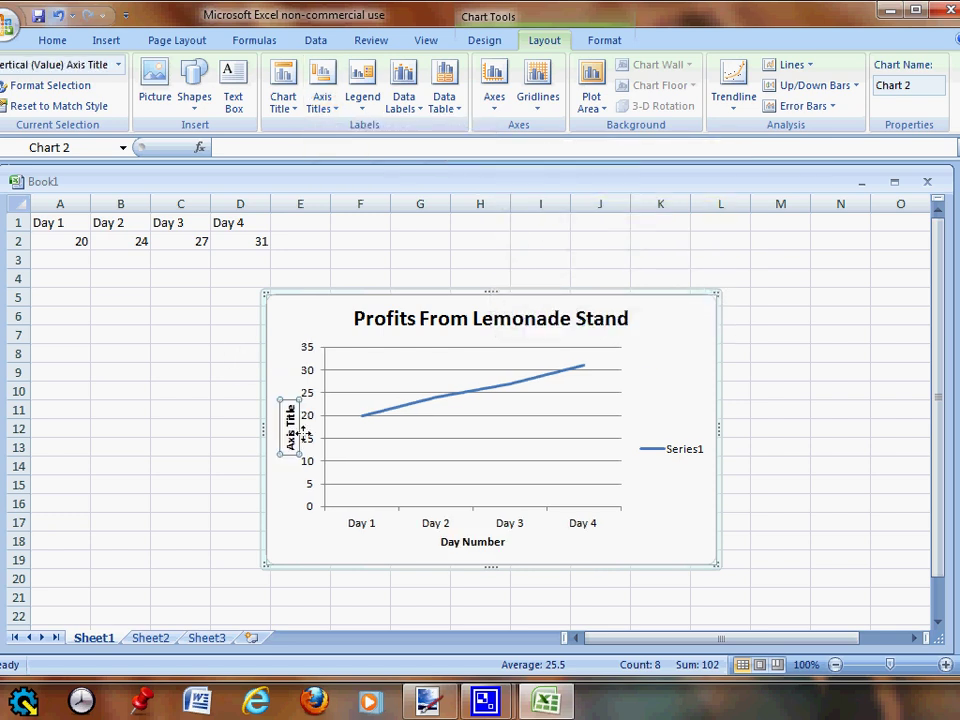
left_click(289, 406)
key("ctrl+a")
key("Delete")
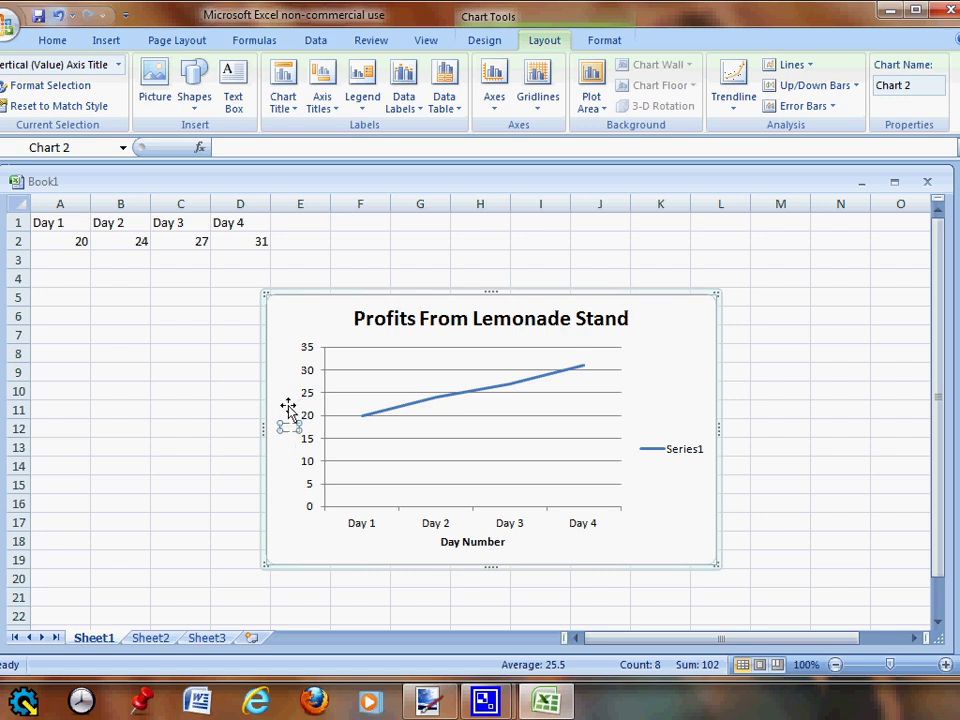
type("Dollars")
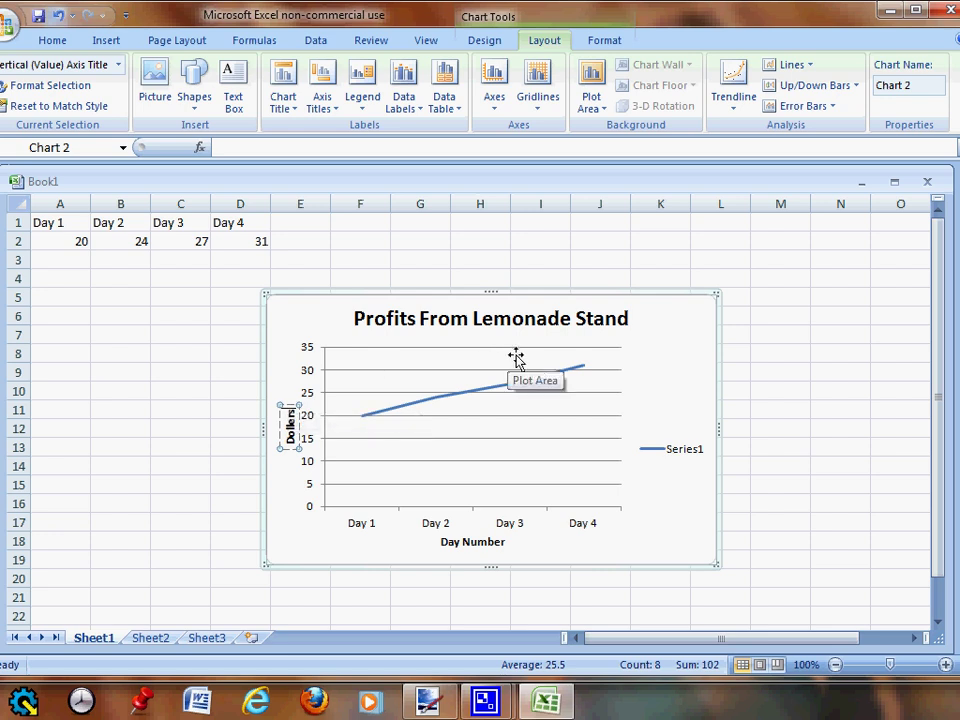
left_click(510, 320)
Step: Colour the chart title and the Dollars and Day Number axis titles blue
right_click(510, 320)
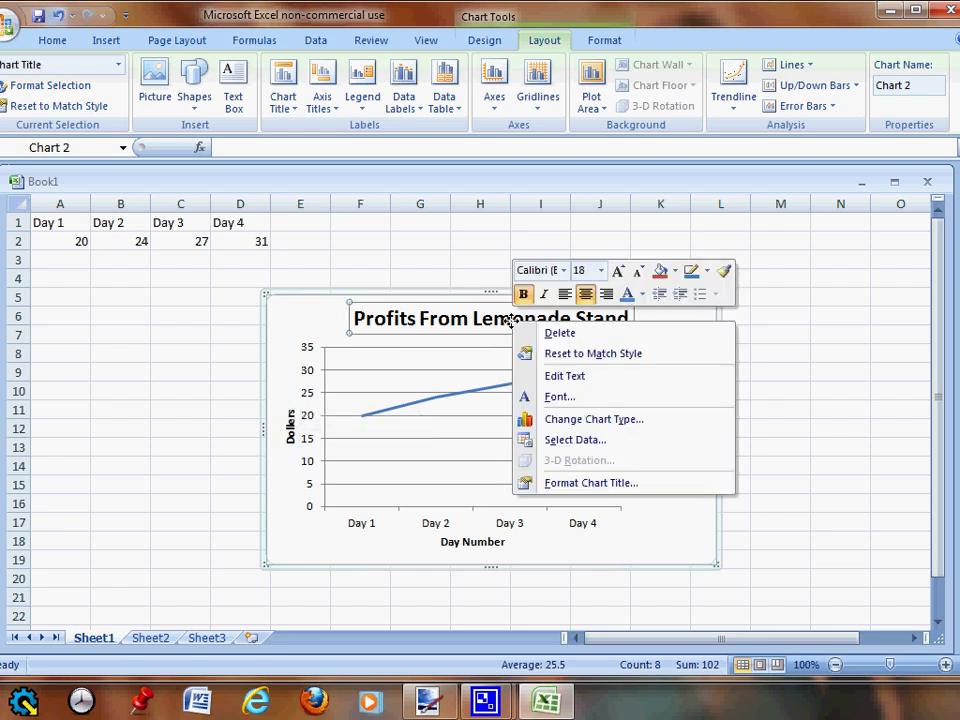
left_click(644, 296)
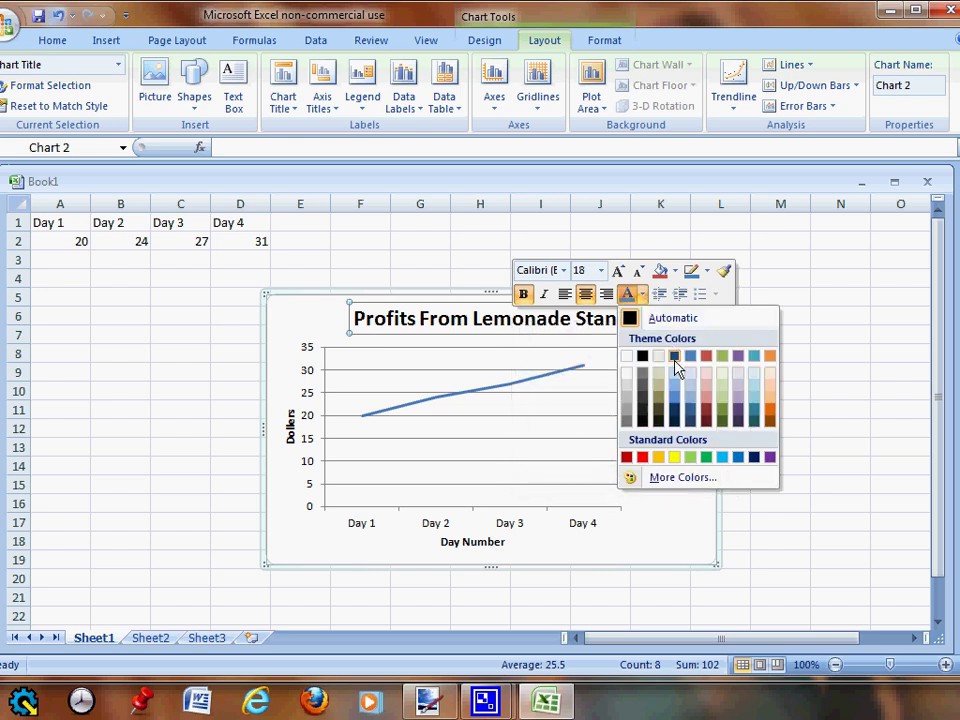
left_click(677, 398)
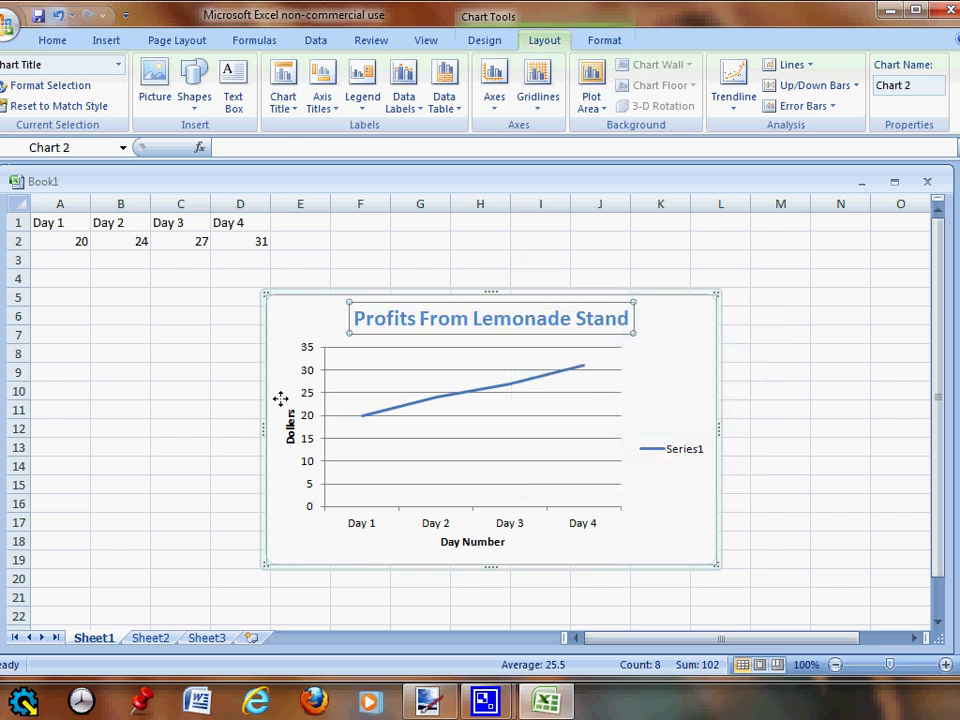
right_click(290, 437)
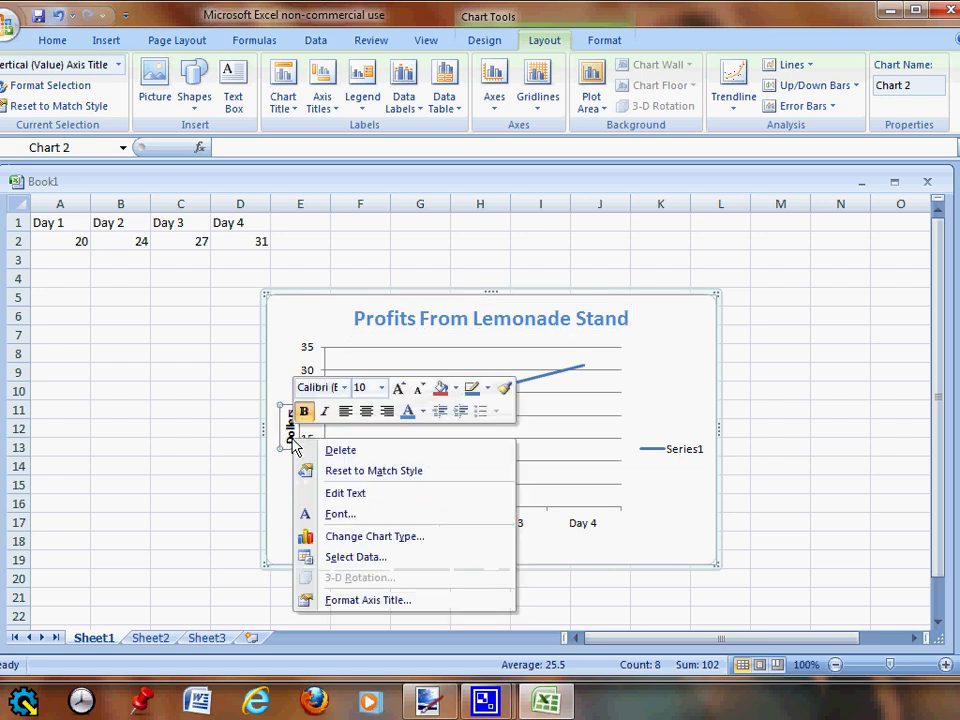
left_click(422, 414)
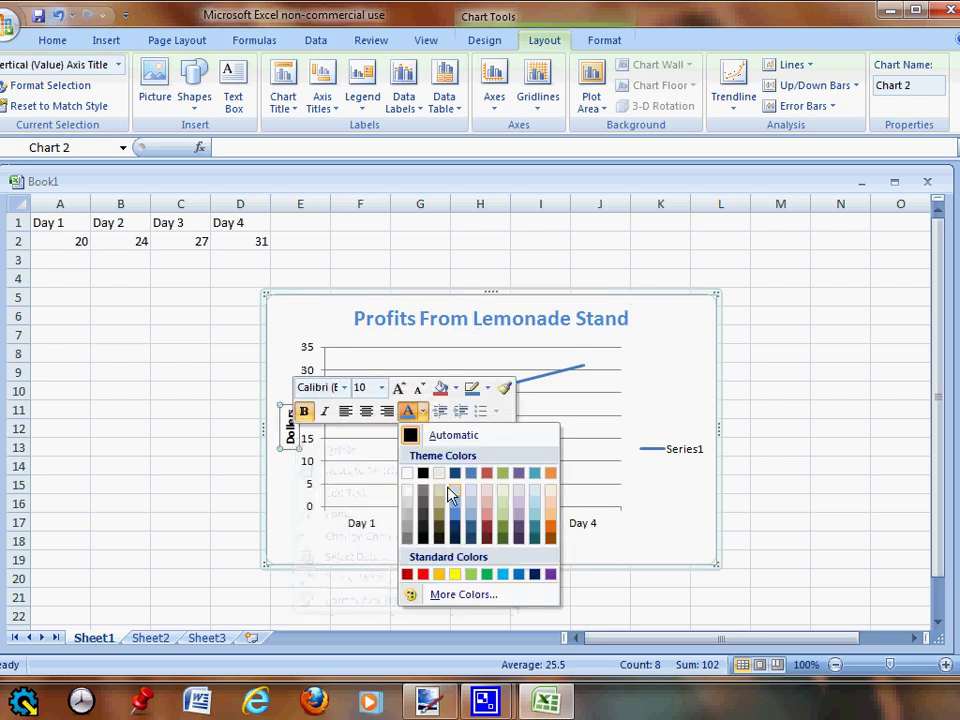
left_click(455, 517)
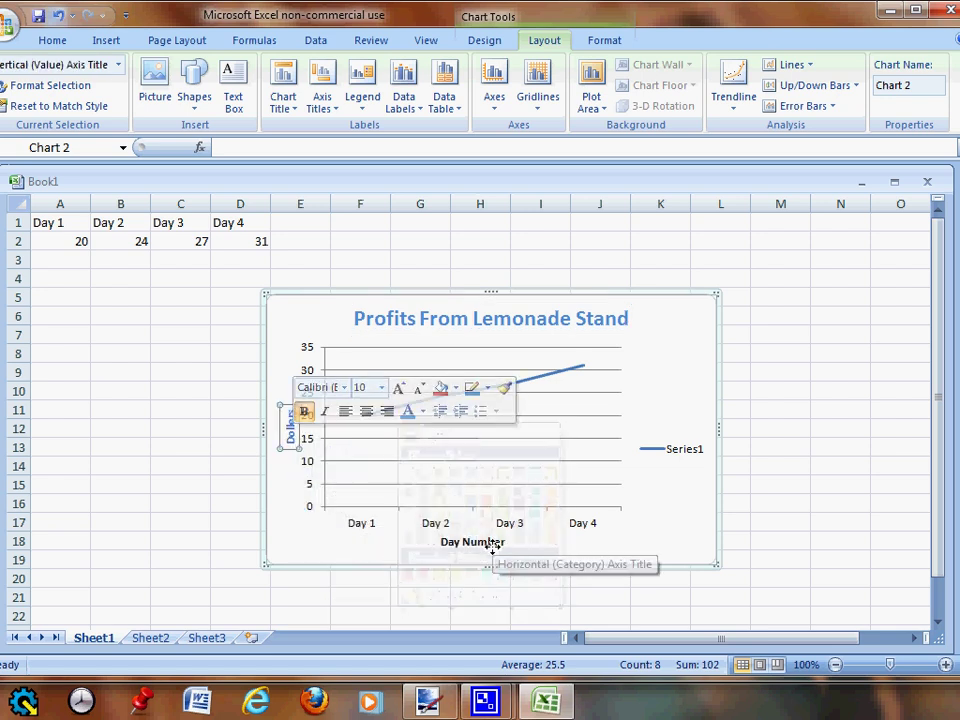
right_click(494, 550)
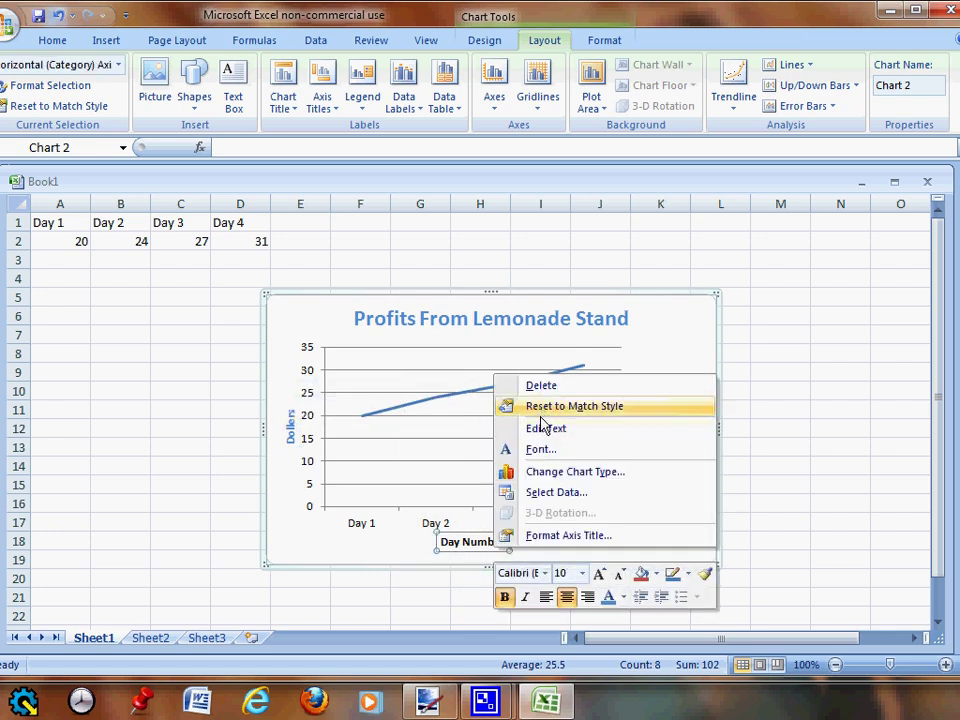
left_click(624, 600)
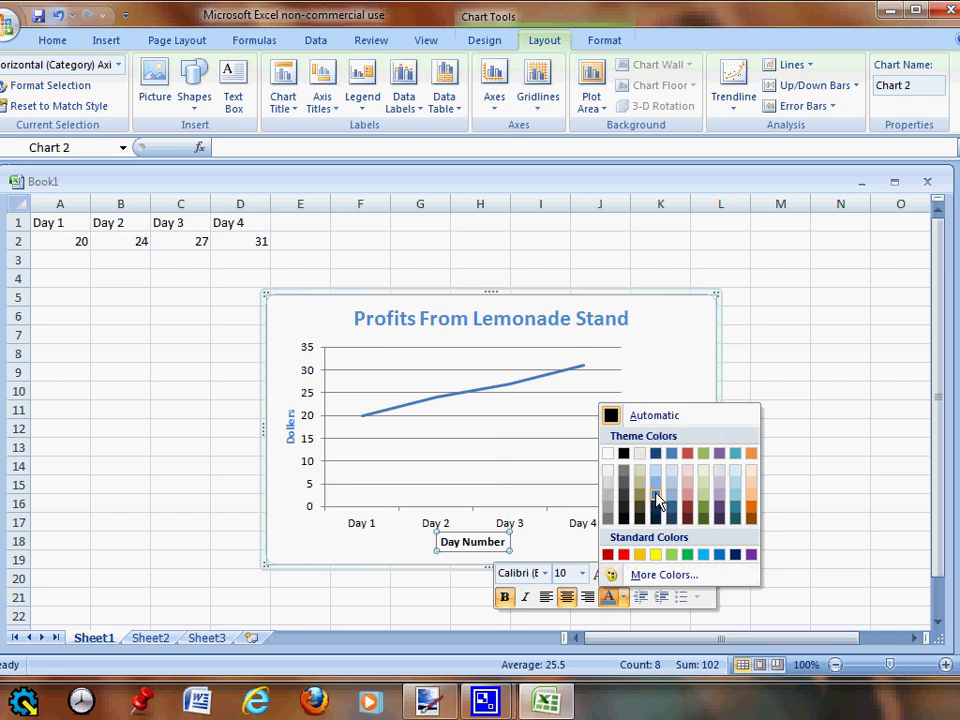
left_click(656, 497)
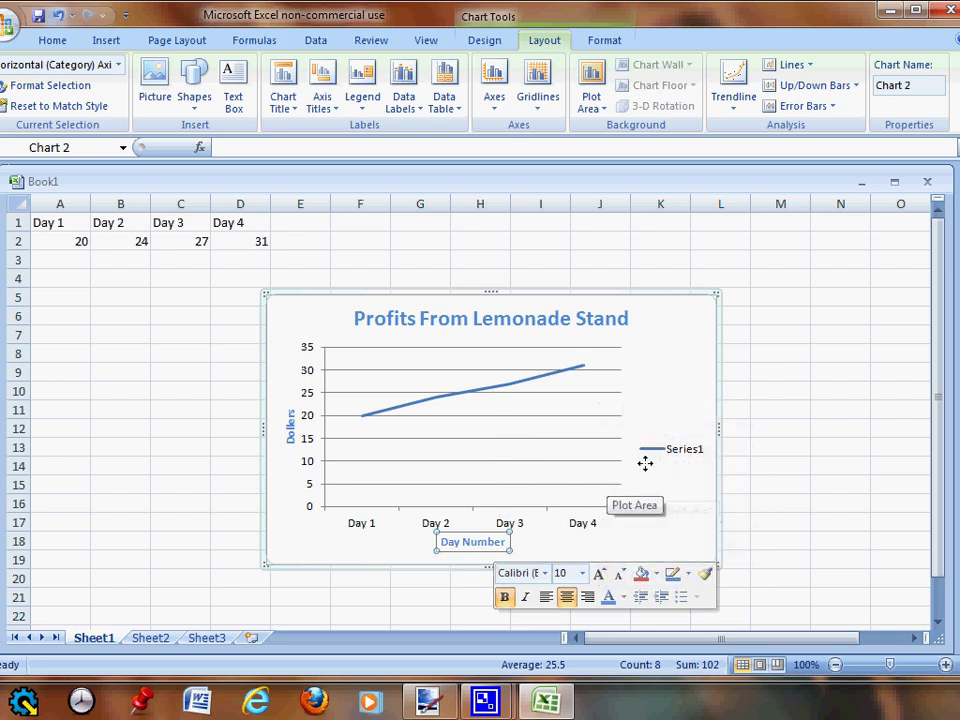
Step: Delete the legend and give the plot area a gradient fill
right_click(678, 450)
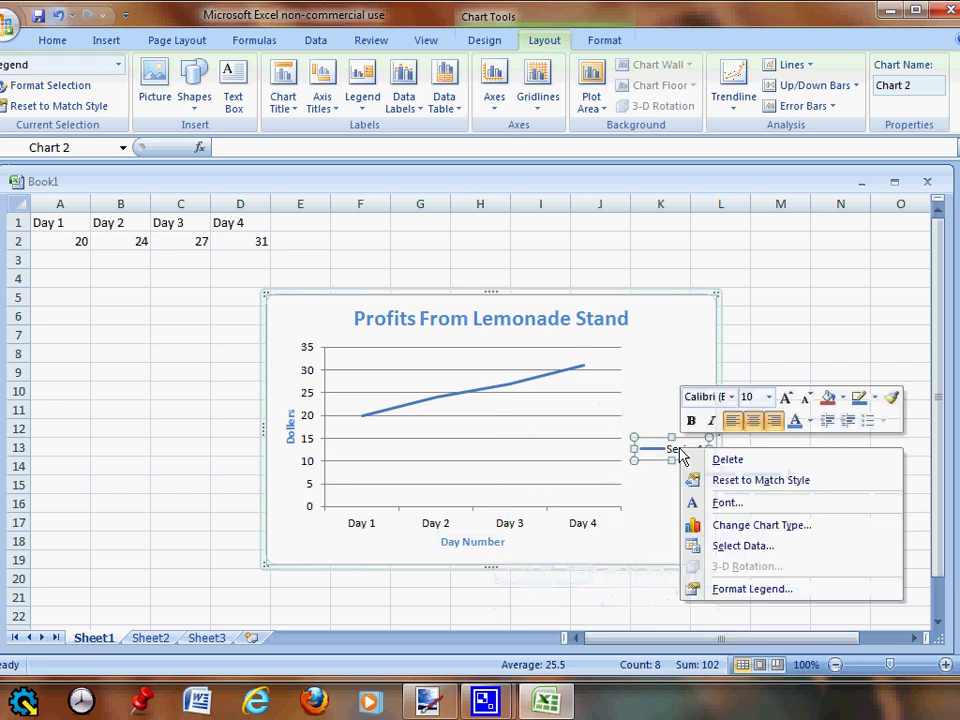
left_click(701, 457)
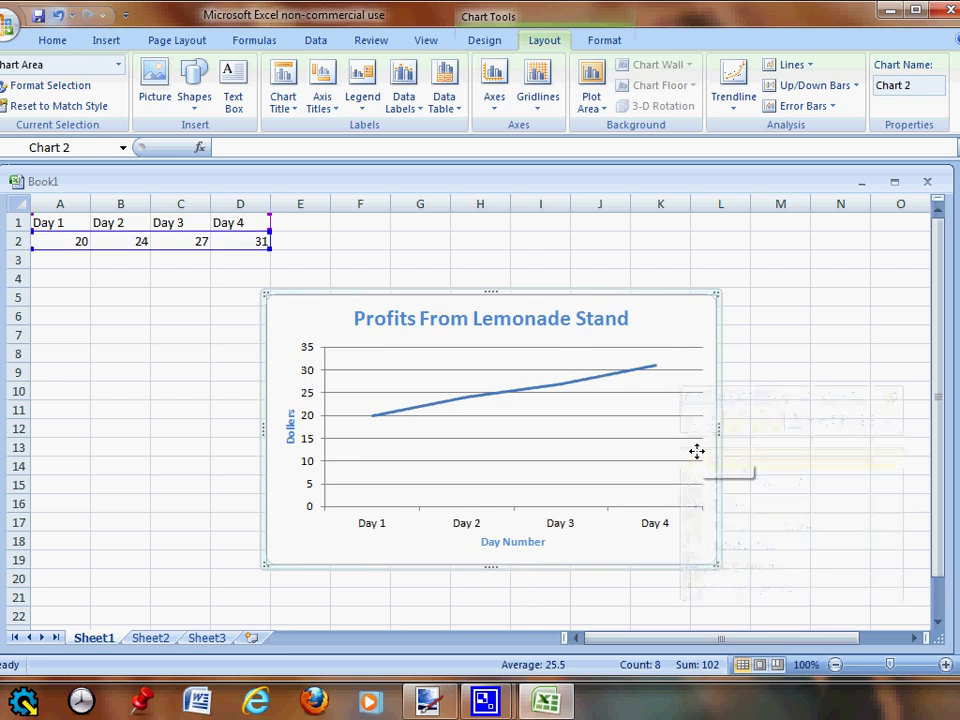
left_click(595, 428)
right_click(596, 429)
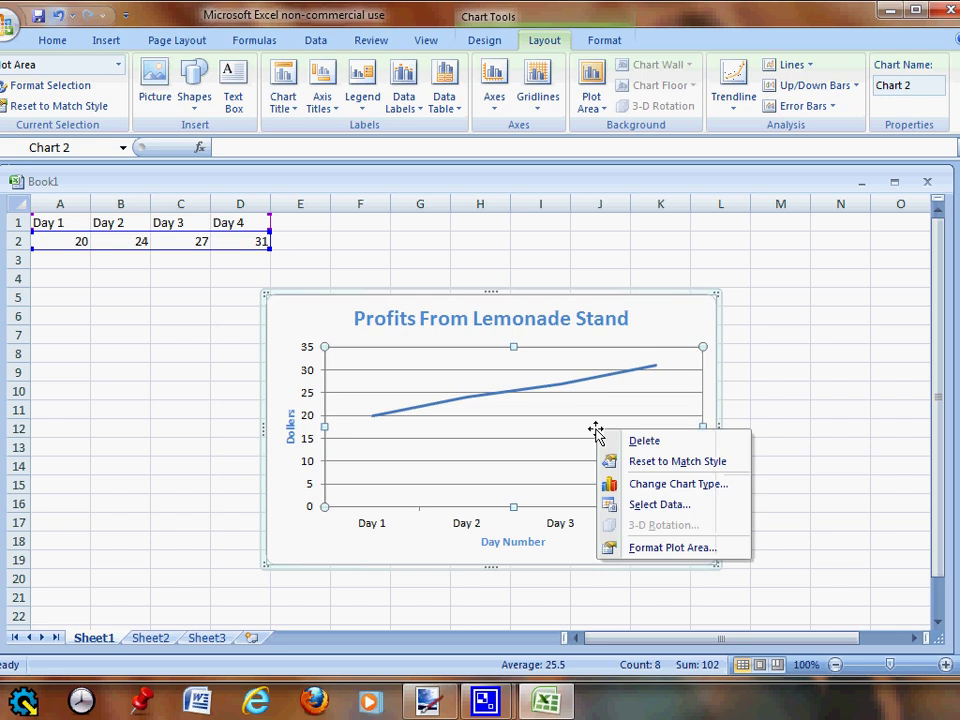
left_click(658, 548)
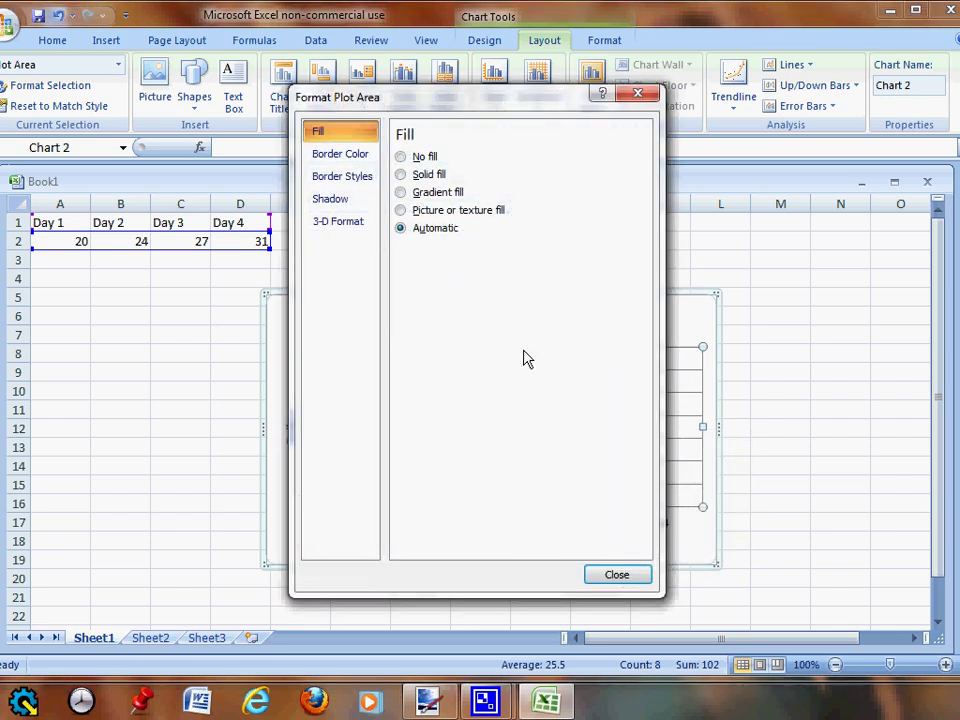
left_click(401, 193)
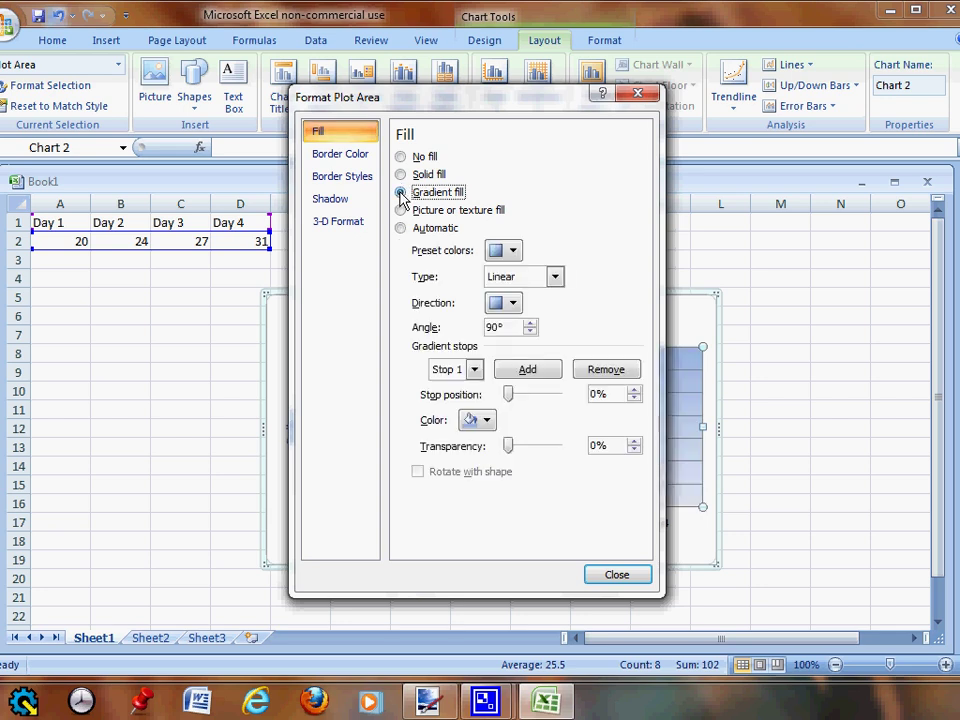
left_click(589, 583)
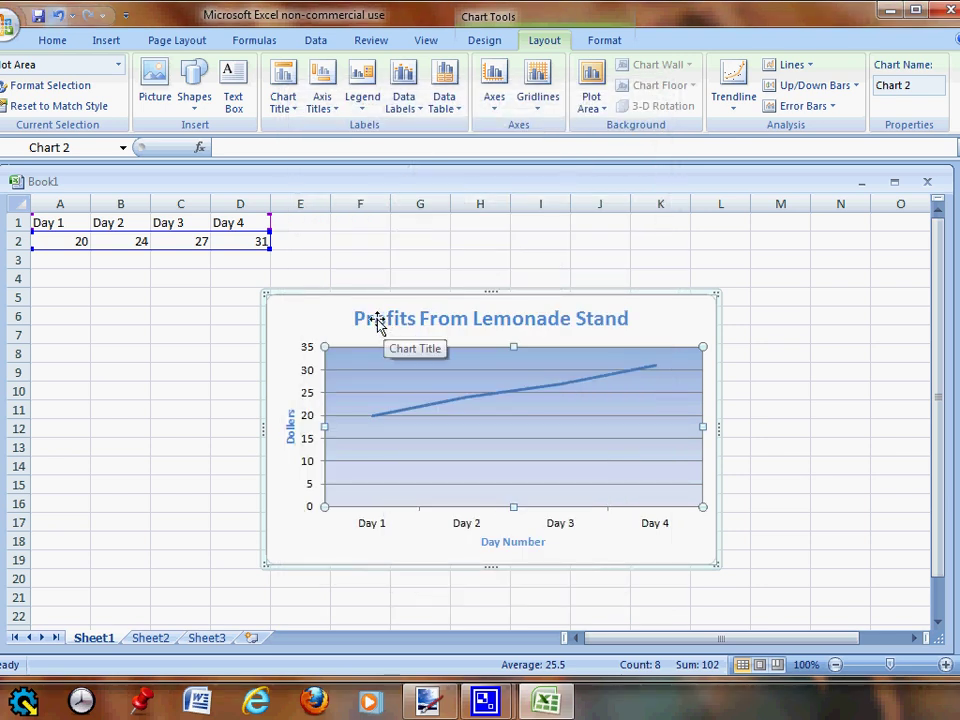
Step: Make the vertical axis numbers blue
left_click(310, 372)
right_click(310, 372)
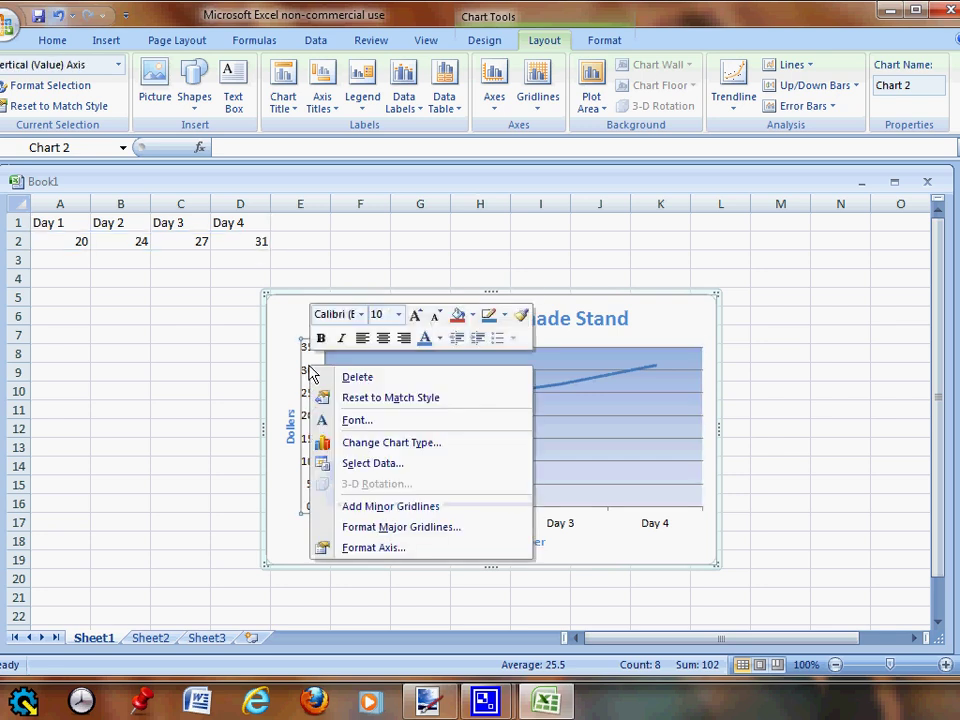
left_click(441, 340)
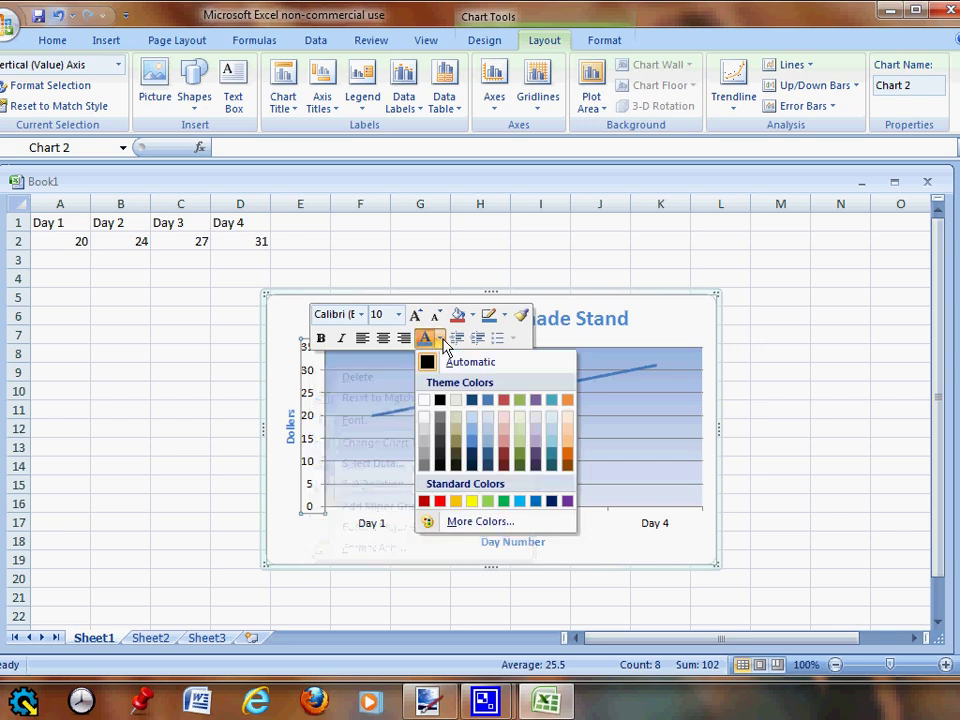
left_click(474, 445)
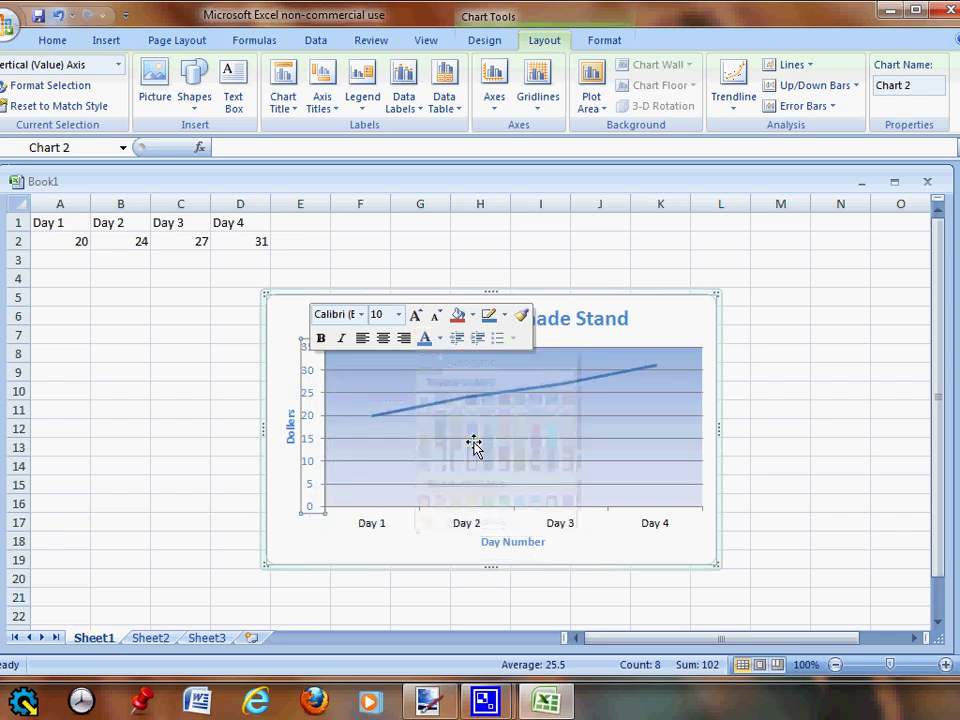
Step: Set the vertical axis minimum to a fixed 20, then reopen Format Axis
right_click(313, 425)
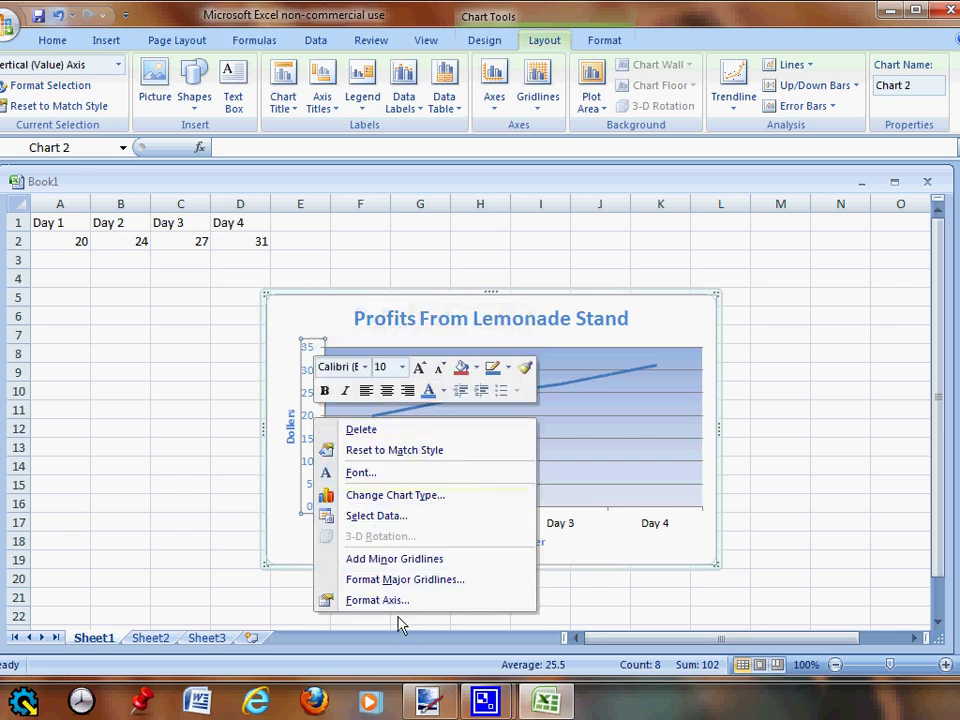
left_click(378, 600)
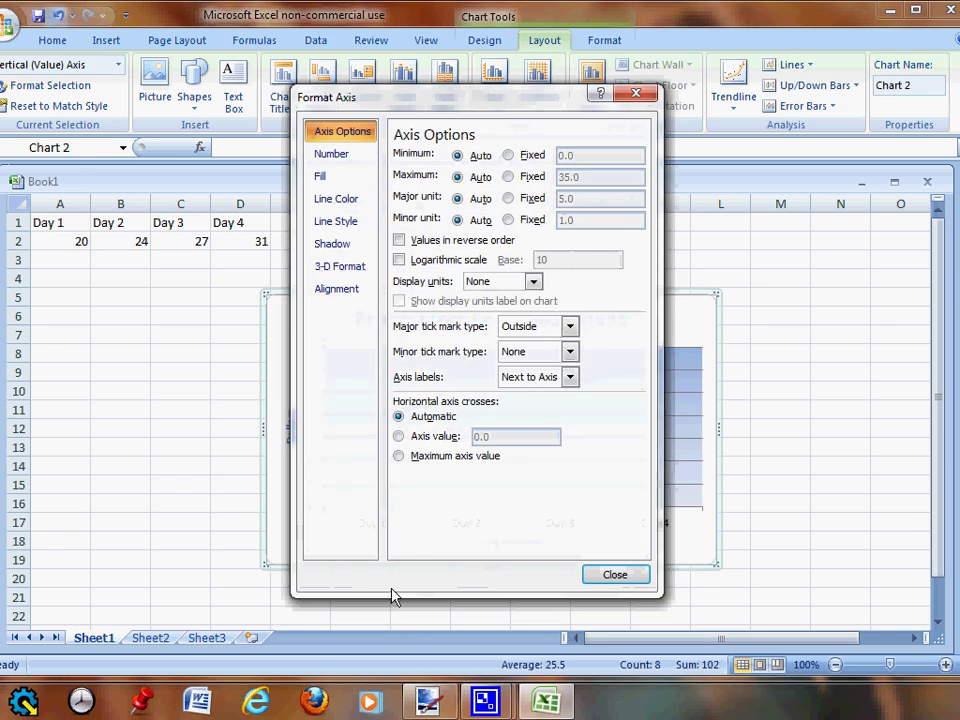
left_click(508, 155)
left_click(573, 155)
key("BackSpace")
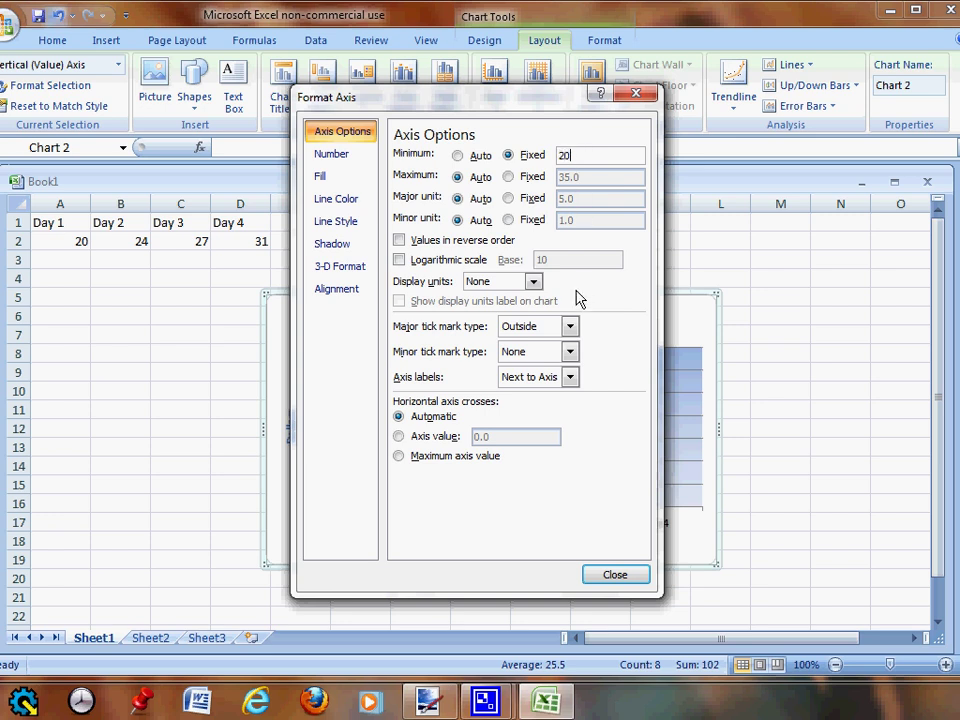
left_click(615, 575)
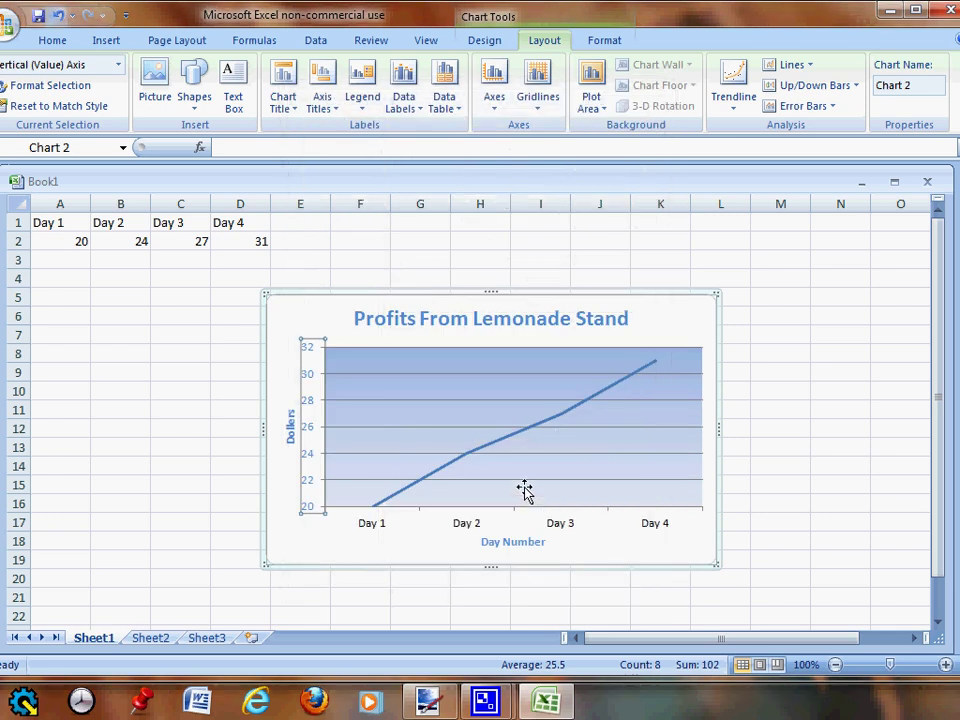
right_click(311, 456)
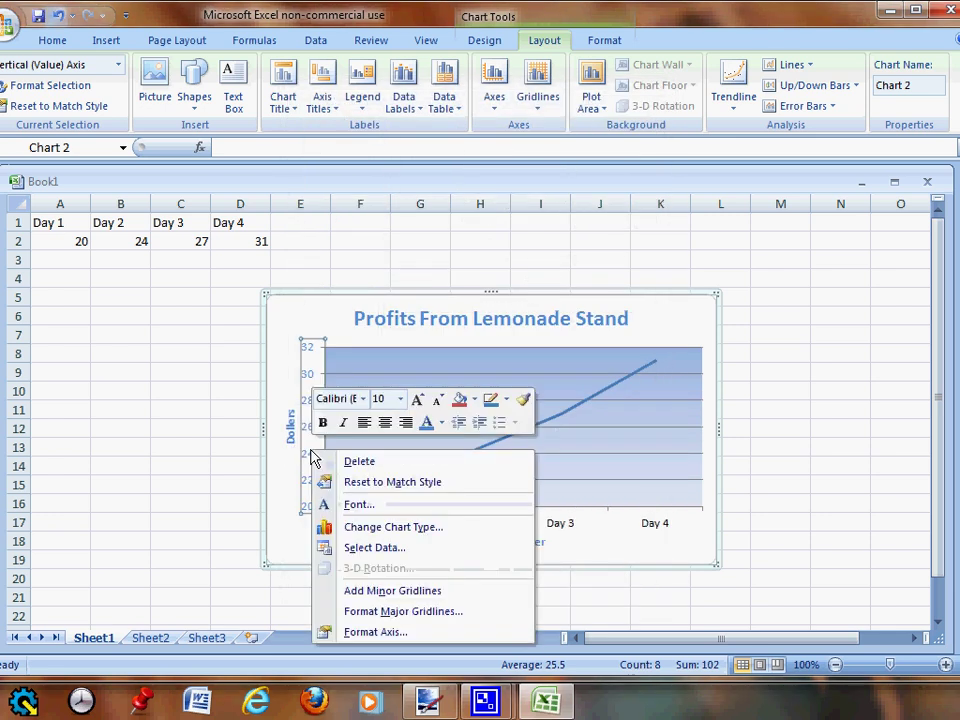
left_click(378, 632)
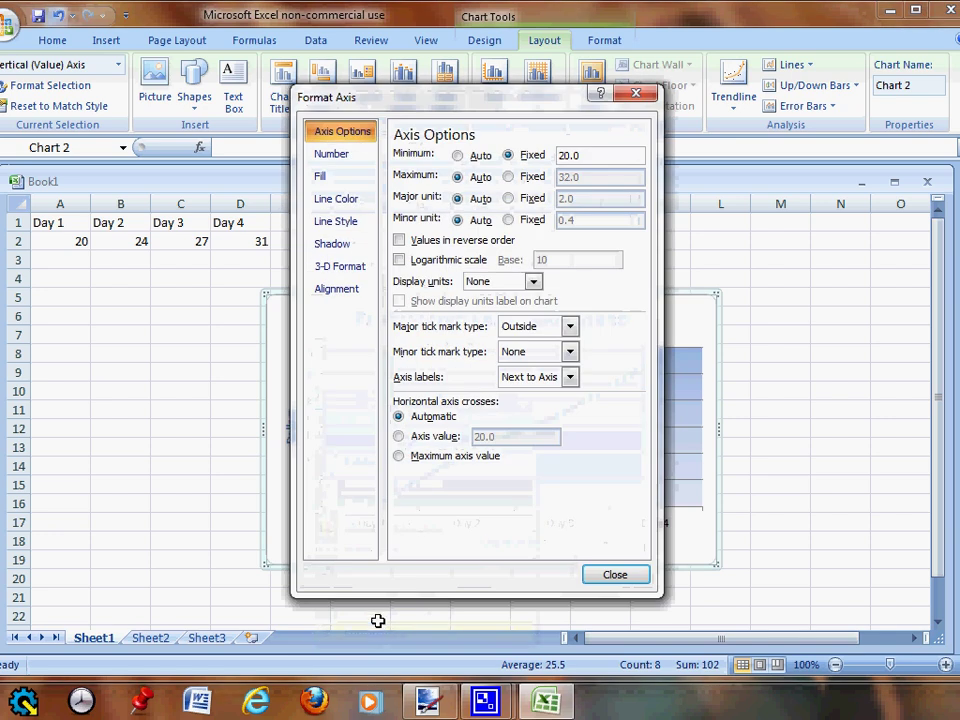